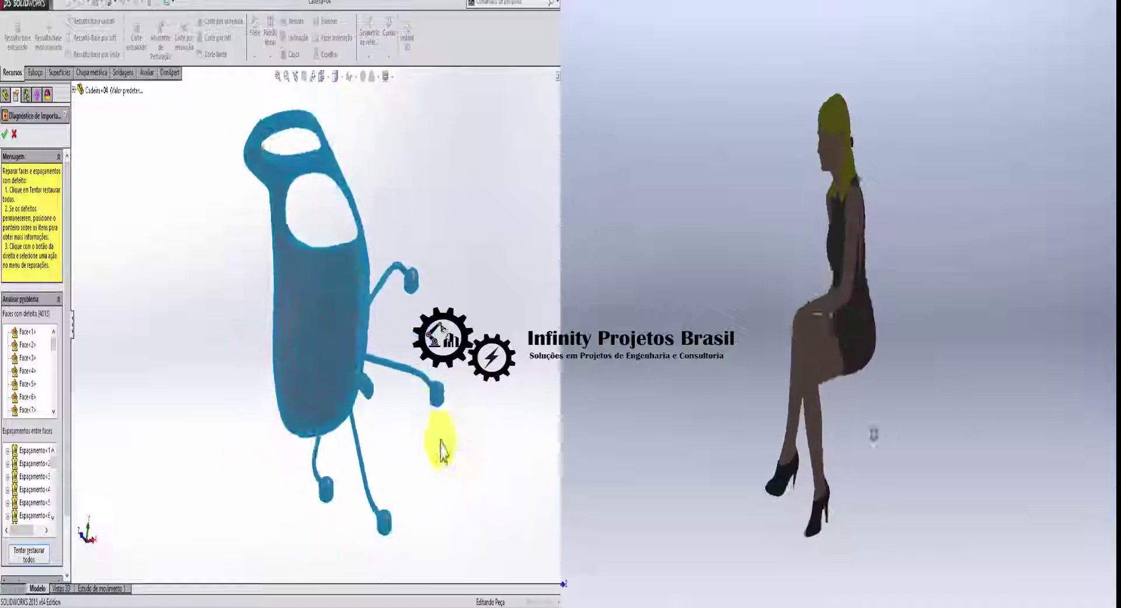
Accept the chair's Import Diagnostics and orbit the chair to view it from another side
key("Return")
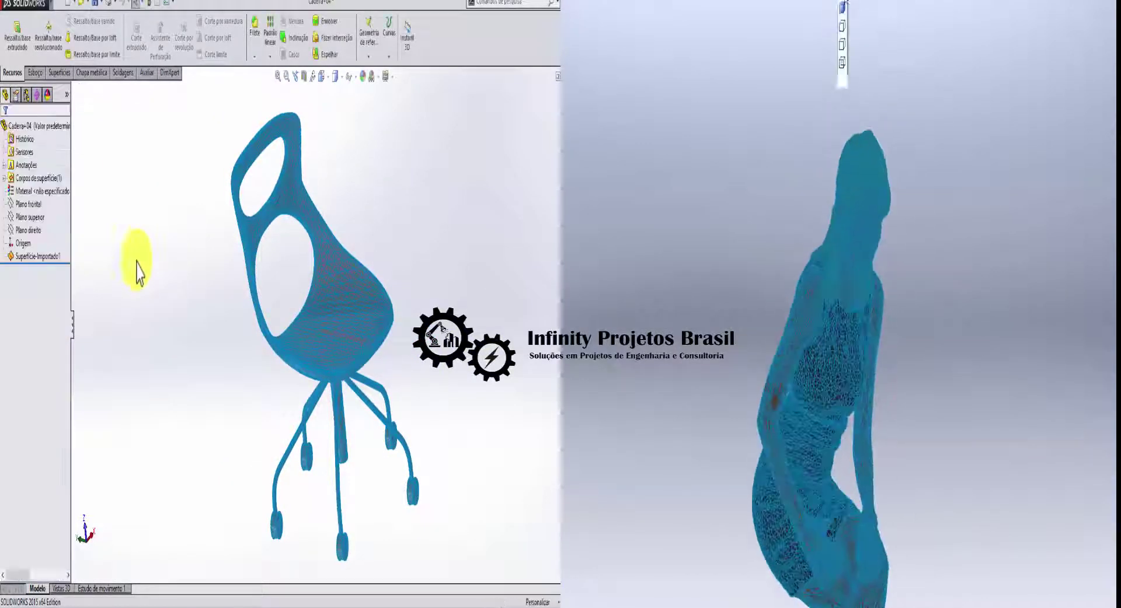
mouse_move(138, 262)
middle_mouse_down()
mouse_move(160, 441)
mouse_move(338, 112)
middle_mouse_up()
scroll(259, 379, "down", 5)
scroll(259, 380, "up", 5)
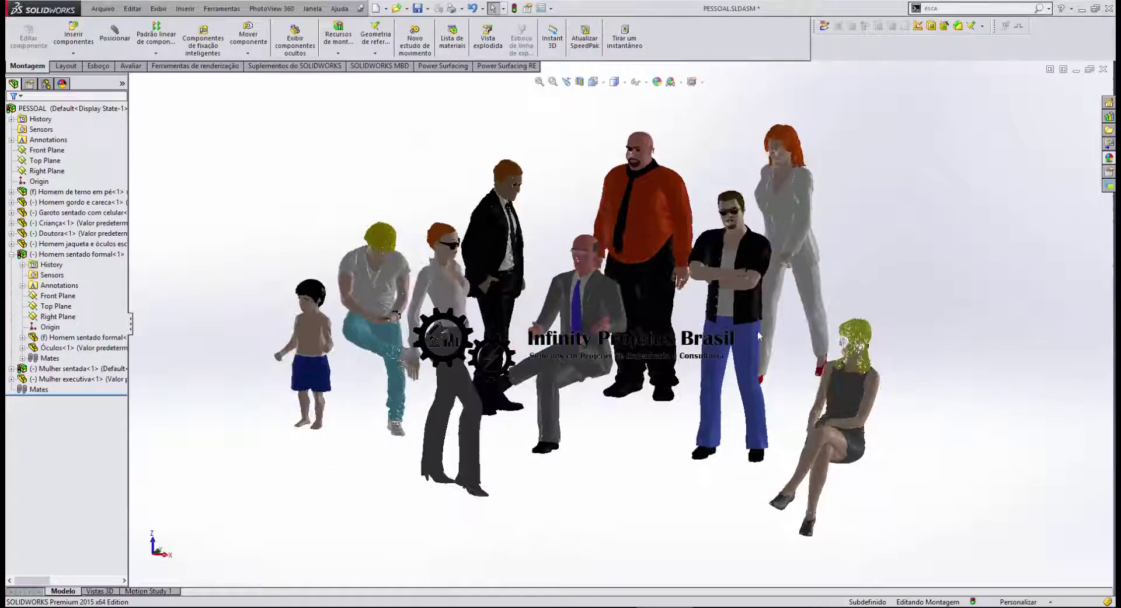
scroll(753, 342, "down", 8)
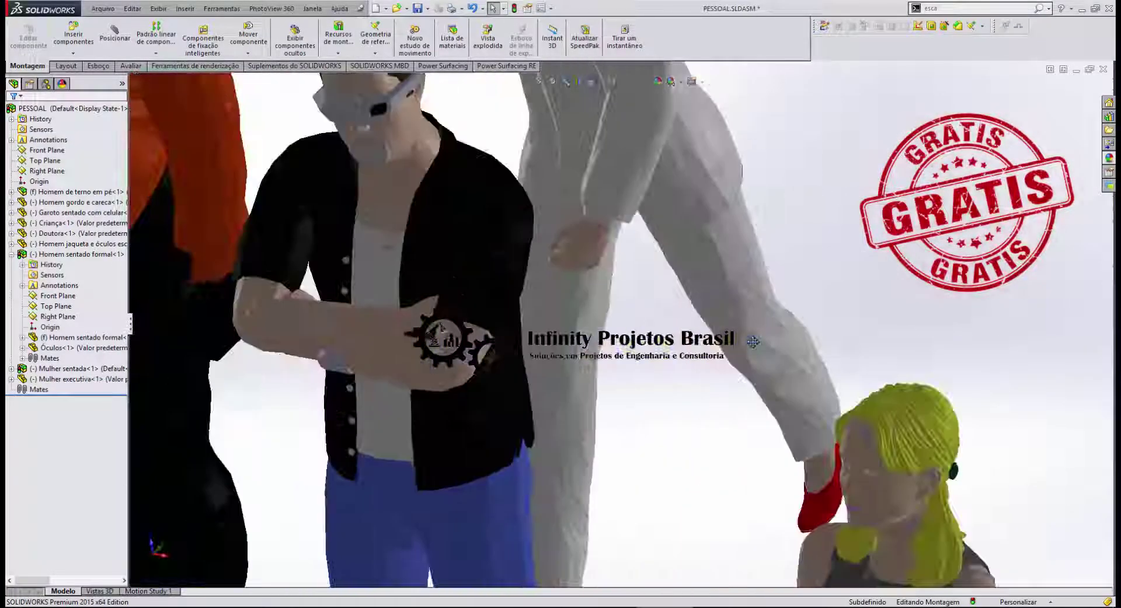
Orbit and zoom around the PESSOAL human-figure assembly, then launch its Renderização final render
mouse_move(753, 342)
middle_mouse_down()
mouse_move(658, 236)
mouse_move(551, 310)
mouse_move(681, 380)
mouse_move(696, 295)
middle_mouse_up()
scroll(658, 236, "up", 5)
scroll(551, 310, "down", 3)
scroll(551, 310, "down", 5)
scroll(553, 316, "up", 5)
scroll(681, 380, "down", 5)
scroll(681, 380, "up", 4)
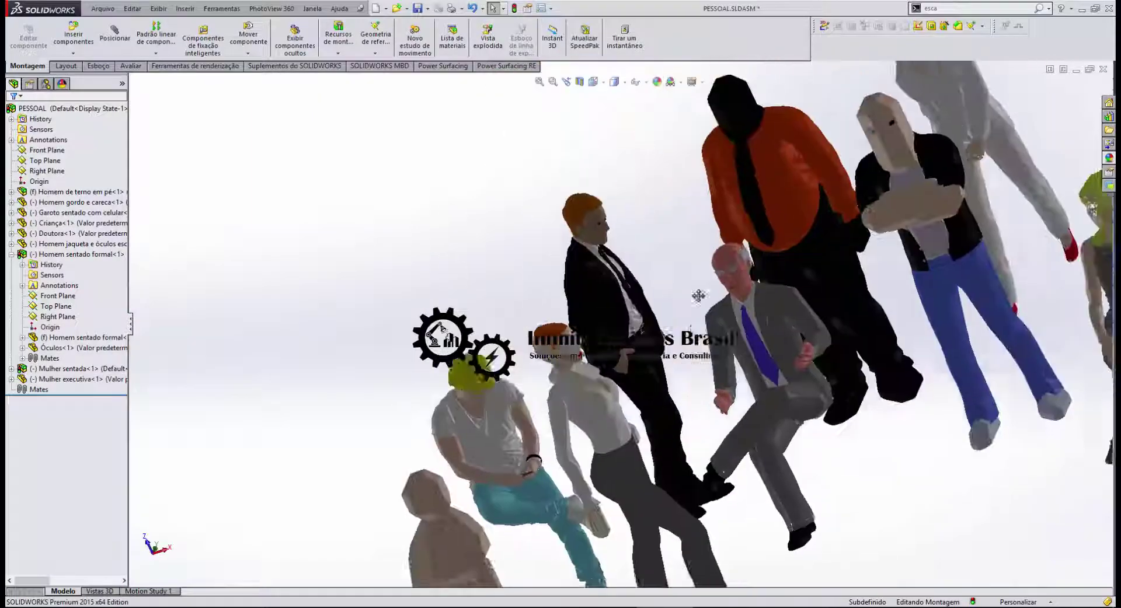
scroll(671, 210, "down", 5)
scroll(790, 270, "down", 3)
scroll(724, 372, "up", 5)
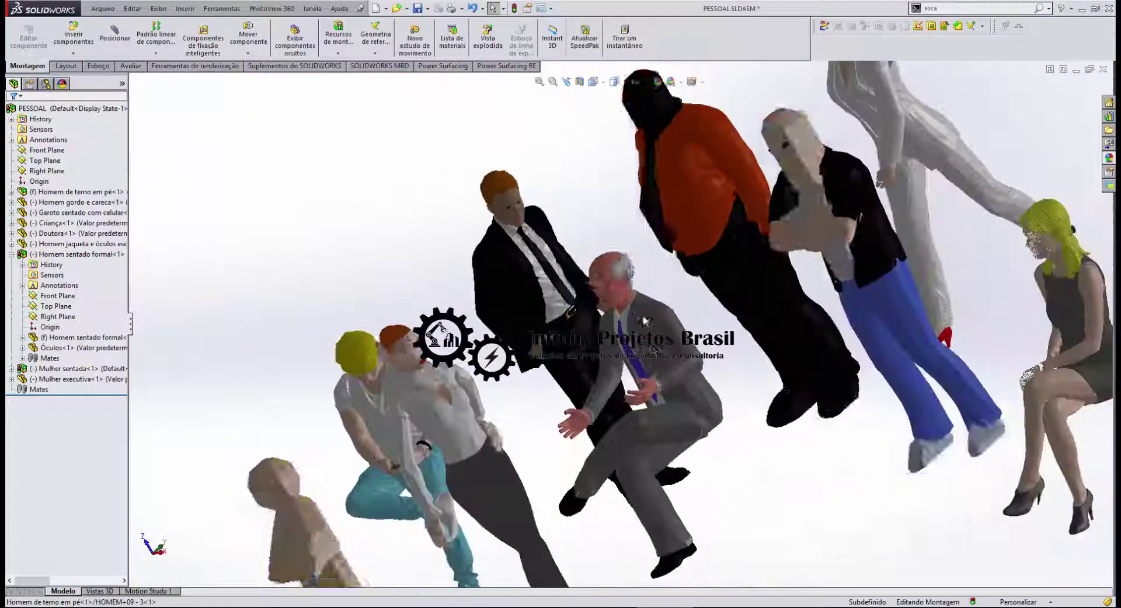
scroll(745, 466, "up", 2)
left_click(195, 65)
left_click(275, 38)
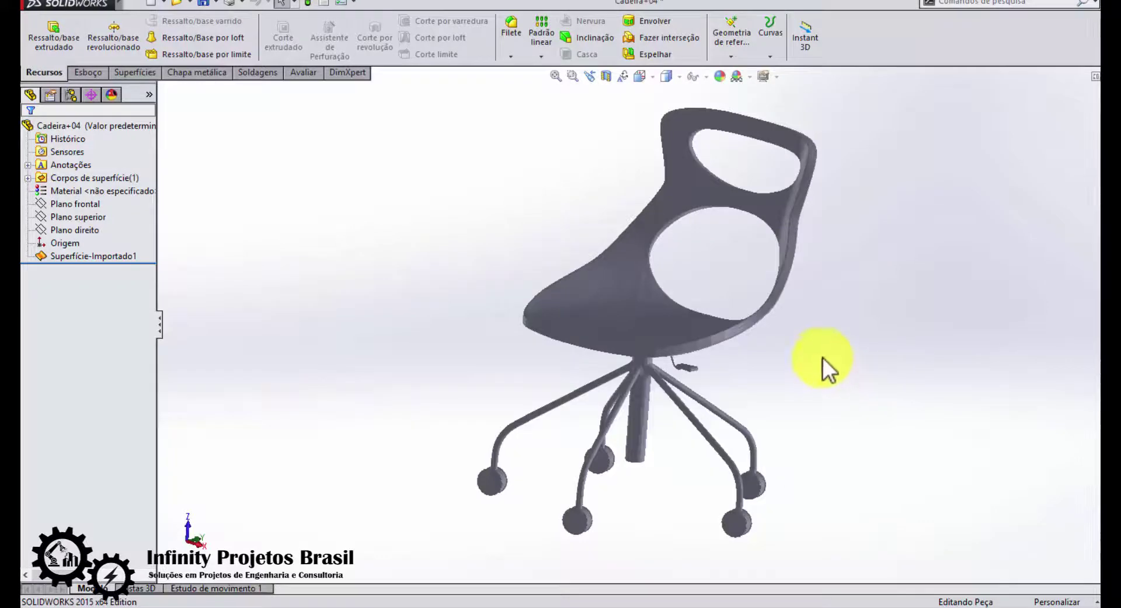
Orbit and zoom around the imported Cadeira+04 chair, then return to the Ctrl+7 standard view
mouse_move(823, 358)
middle_mouse_down()
mouse_move(881, 326)
mouse_move(963, 350)
mouse_move(1055, 407)
middle_mouse_up()
scroll(703, 299, "down", 5)
scroll(685, 295, "down", 3)
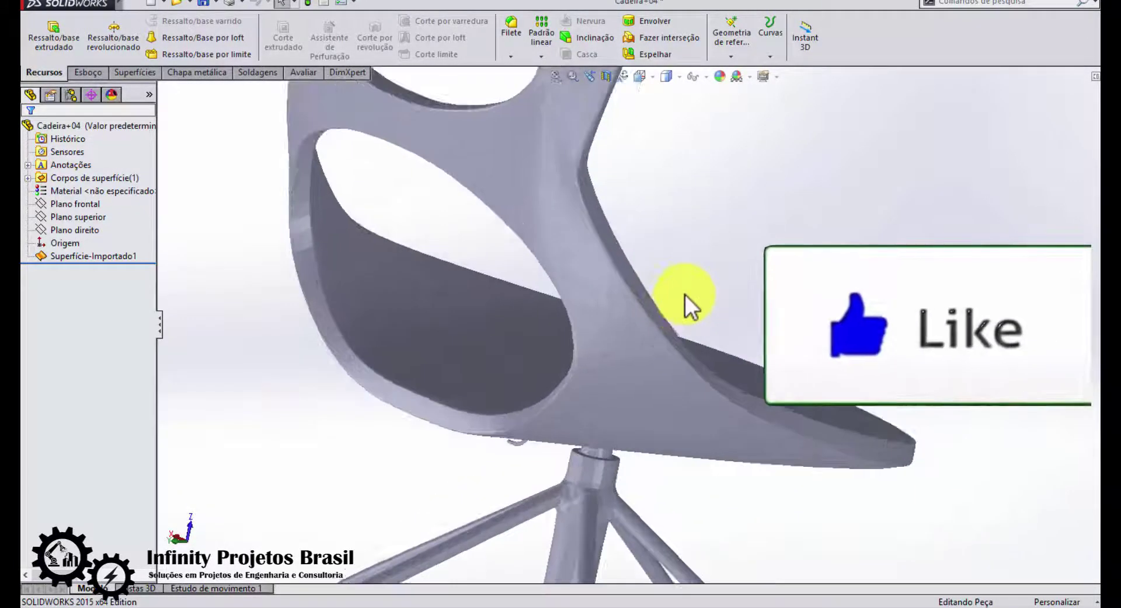
scroll(685, 293, "down", 5)
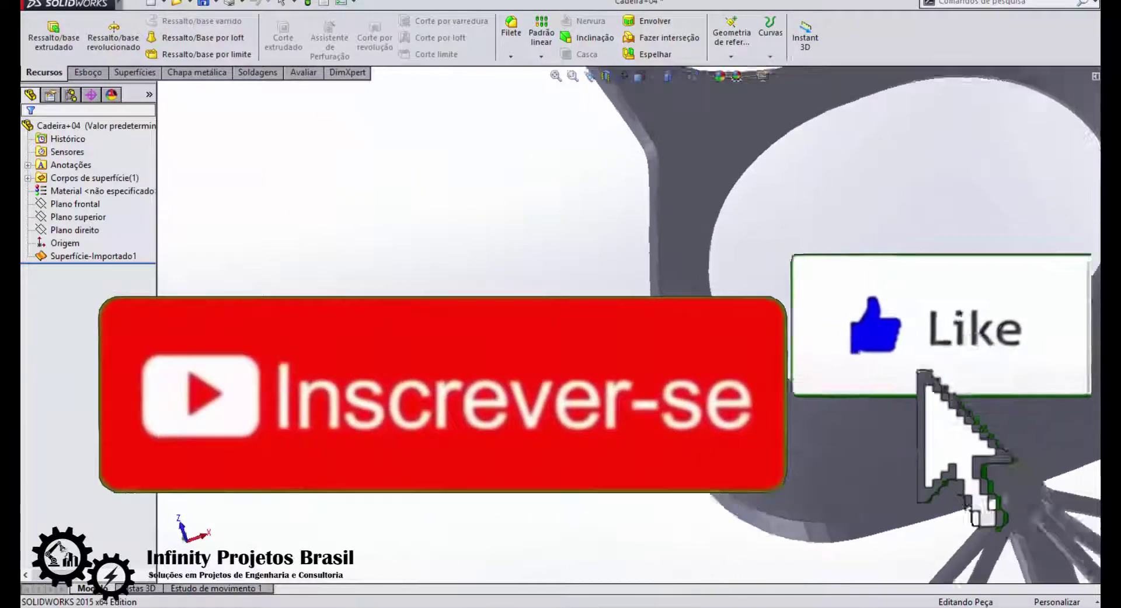
scroll(1057, 467, "up", 10)
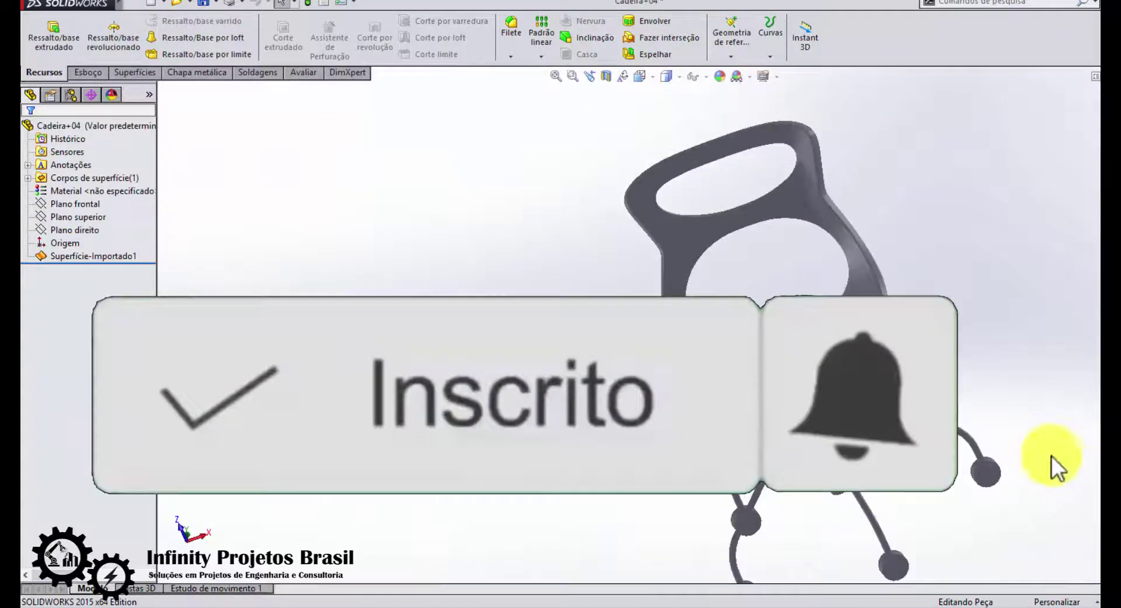
mouse_move(1051, 467)
middle_mouse_down()
mouse_move(1088, 458)
mouse_move(964, 358)
mouse_move(970, 333)
middle_mouse_up()
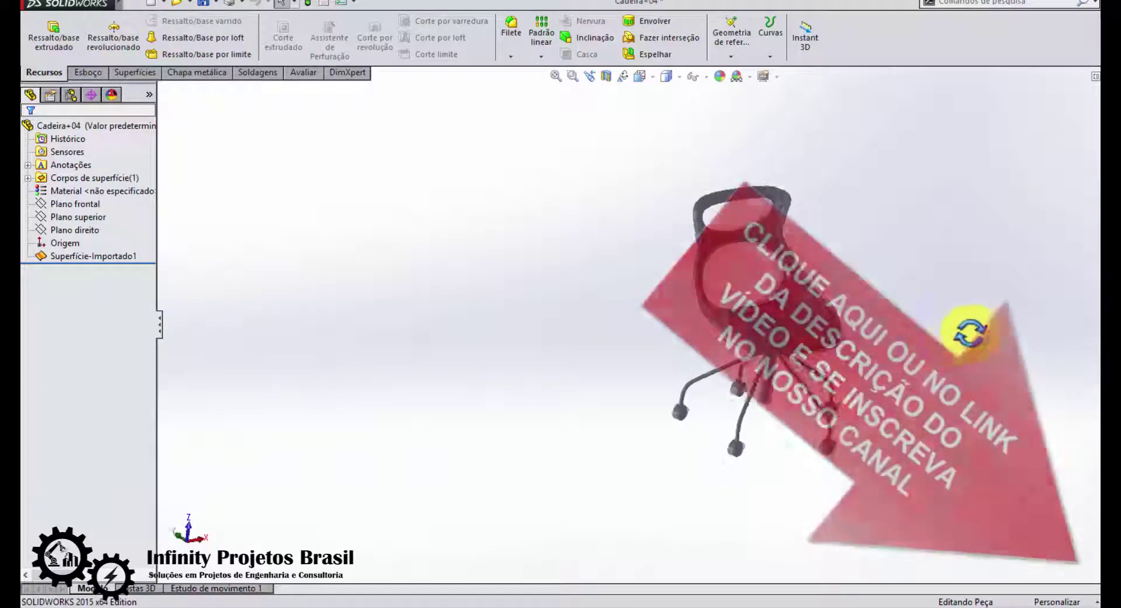
key("ctrl+7")
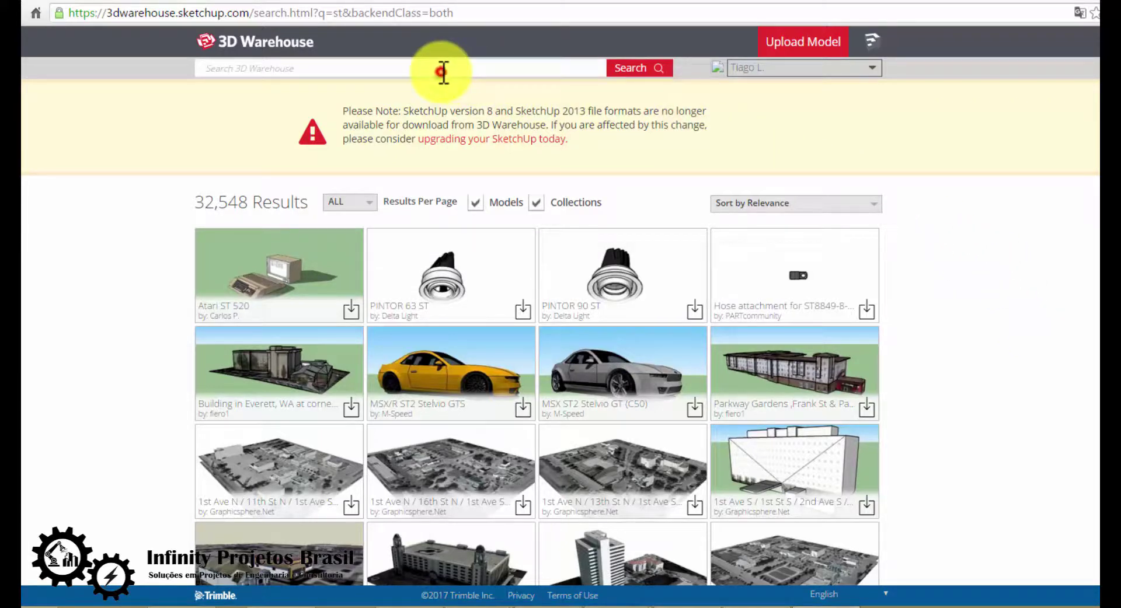
Search 'cadeira' and download Cadeira Acrilico Transparente - rodizios as a SketchUp 2015 model
type("ae")
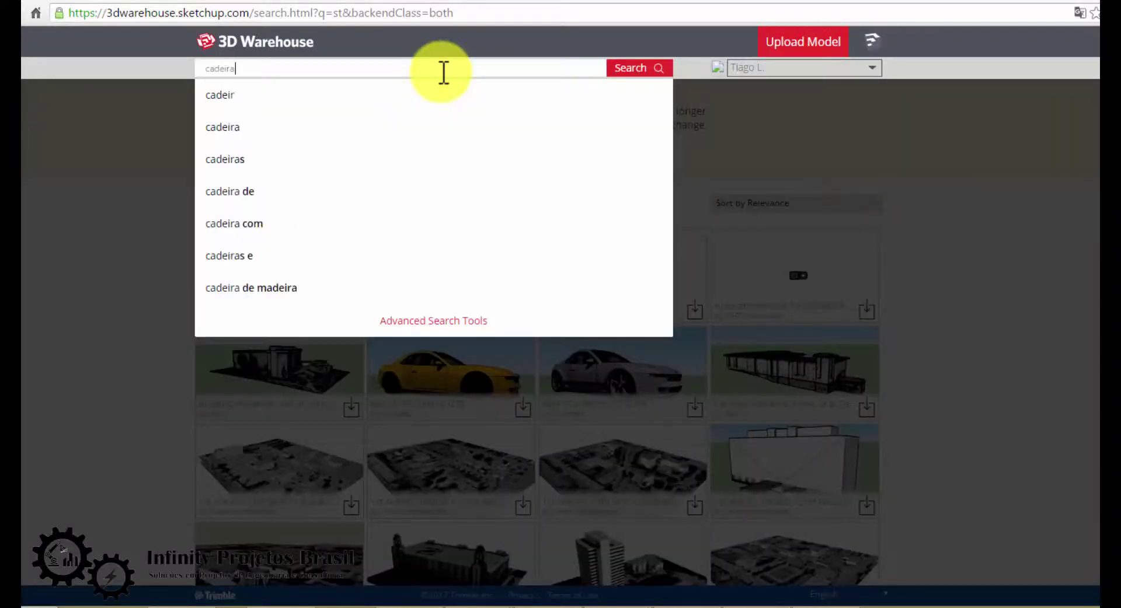
key("Return")
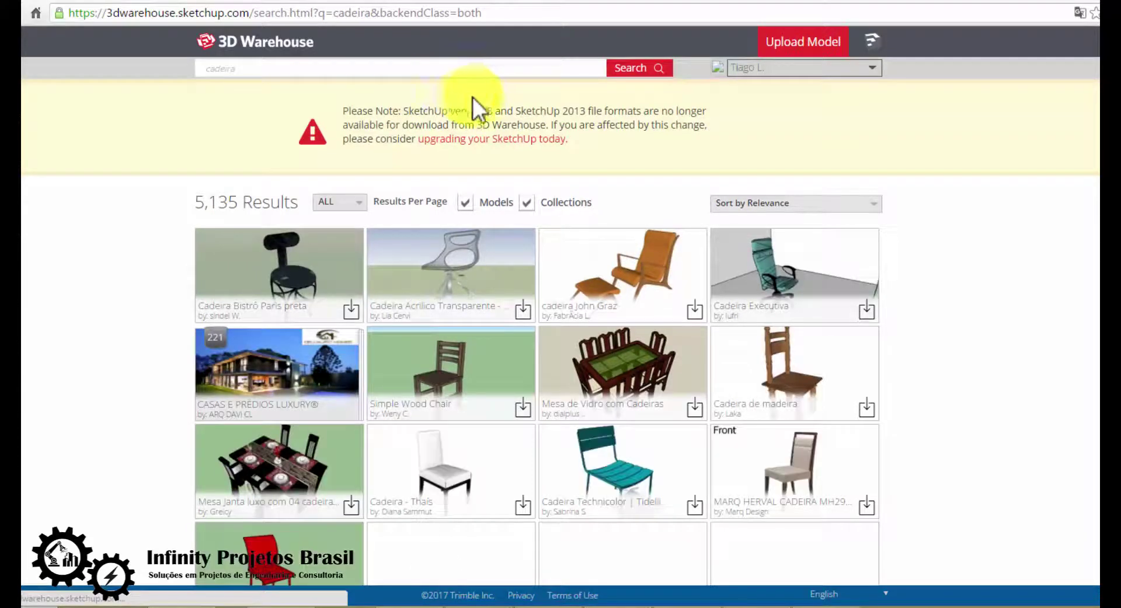
left_click(478, 271)
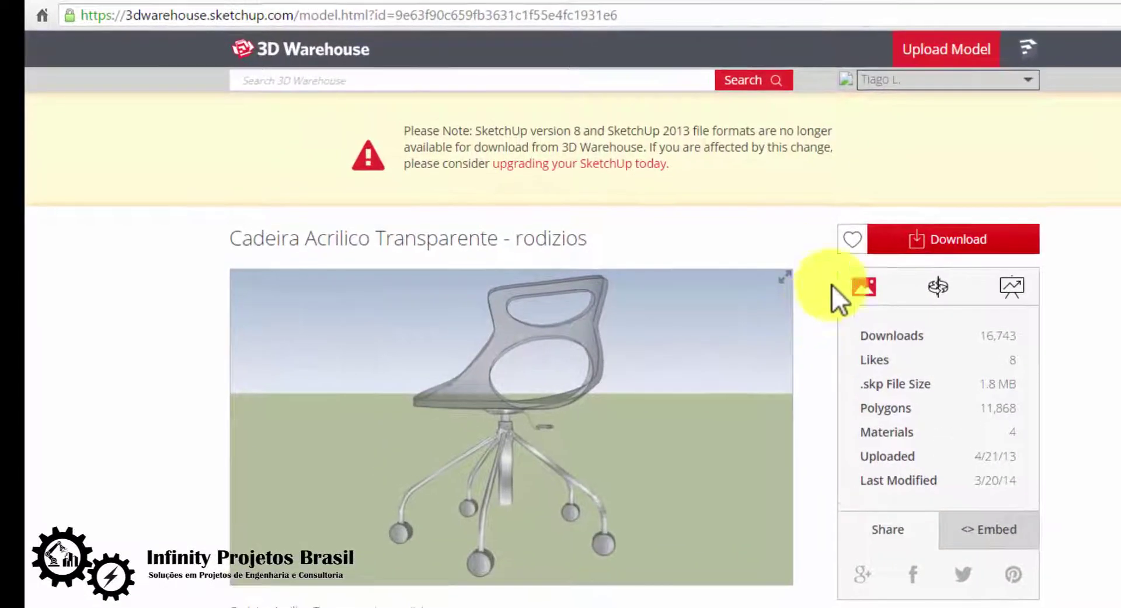
left_click(951, 240)
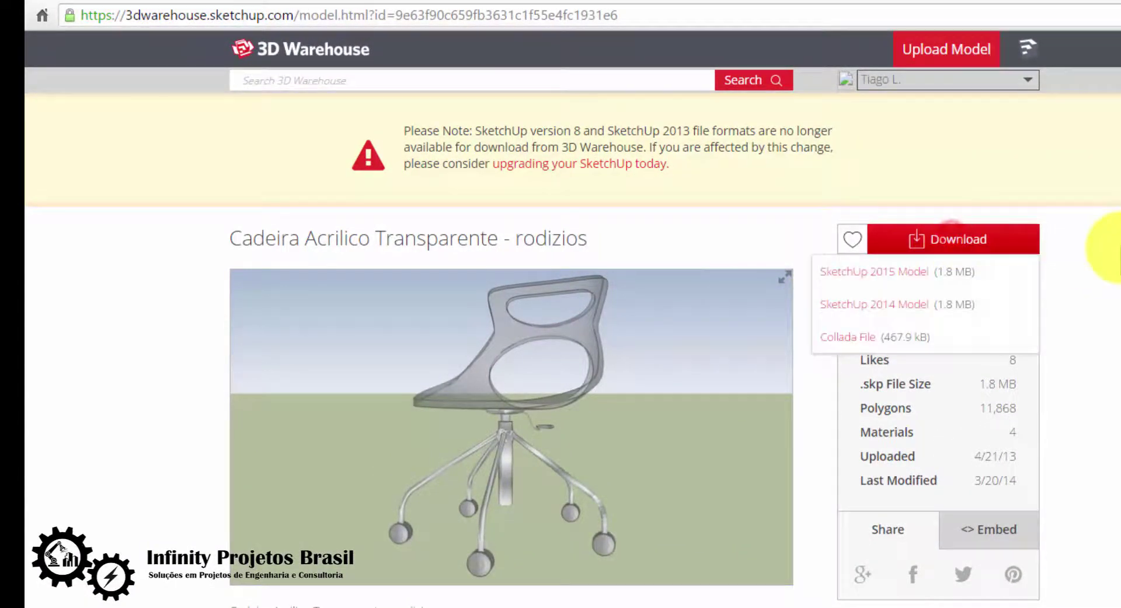
left_click(897, 272)
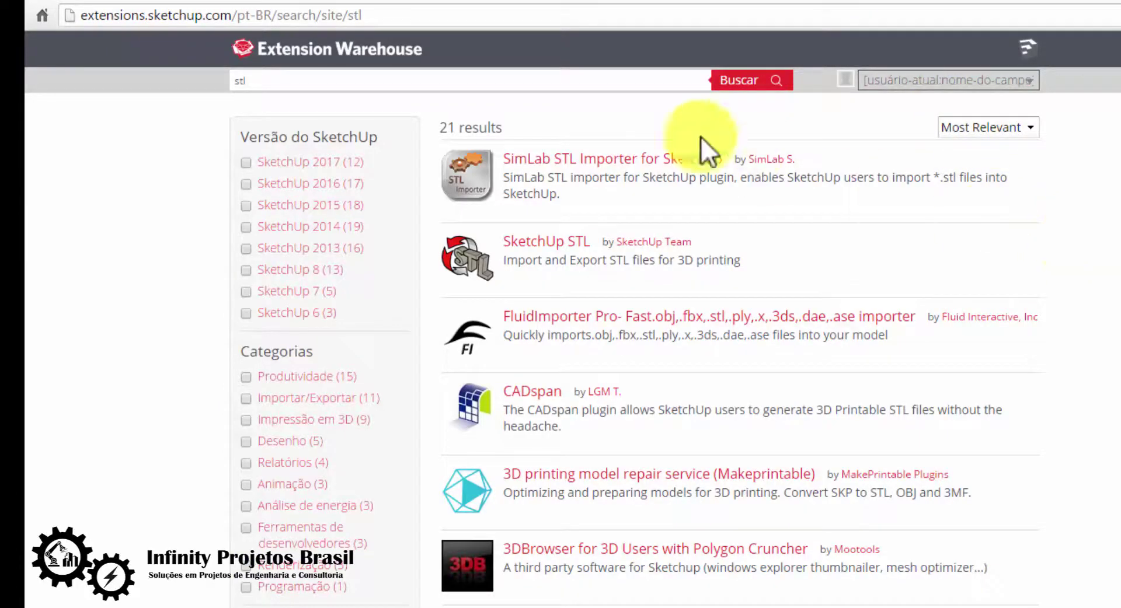
Review the SketchUp STL extension results, then show Cadeira+04.skp in the Downloads folder
left_click(247, 79)
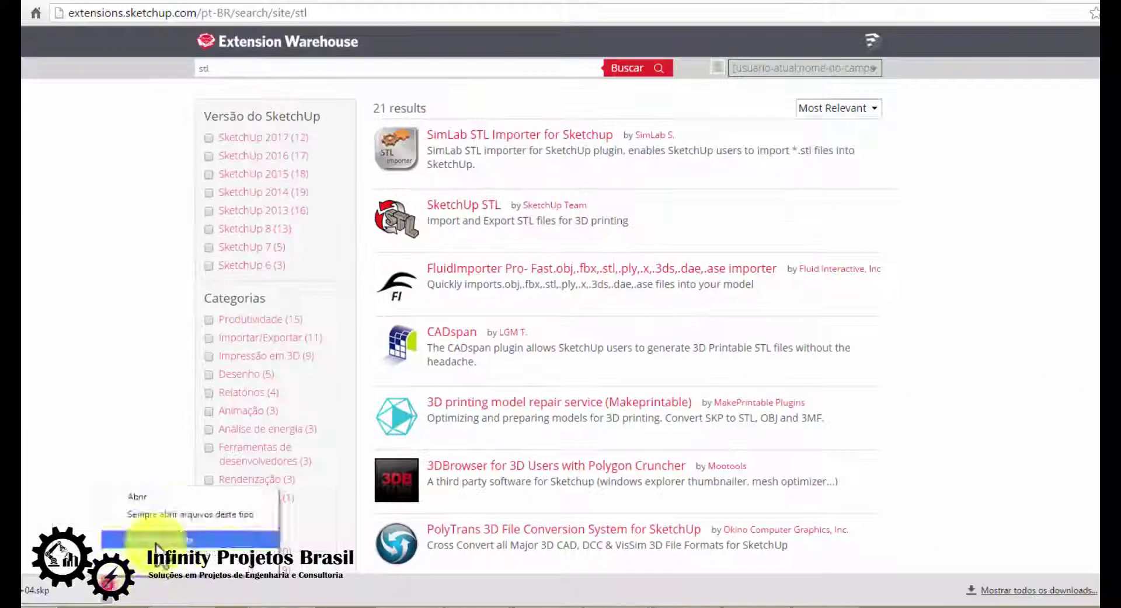
left_click(150, 537)
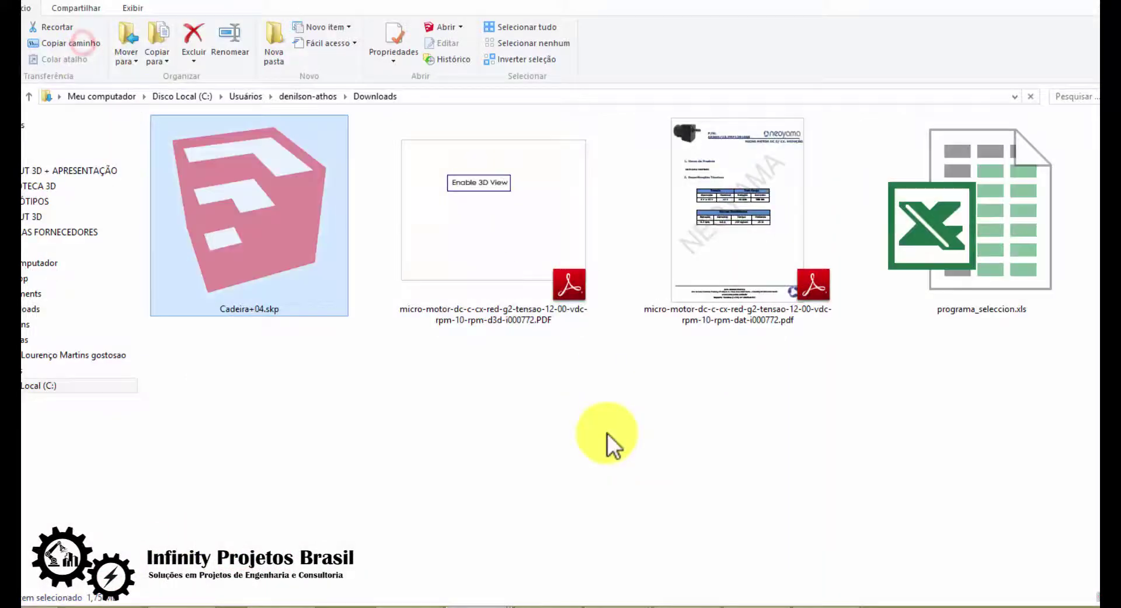
Launch SketchUp and open Cadeira+04.skp from the vídeo sketchup para solidworks folder
left_click(457, 540)
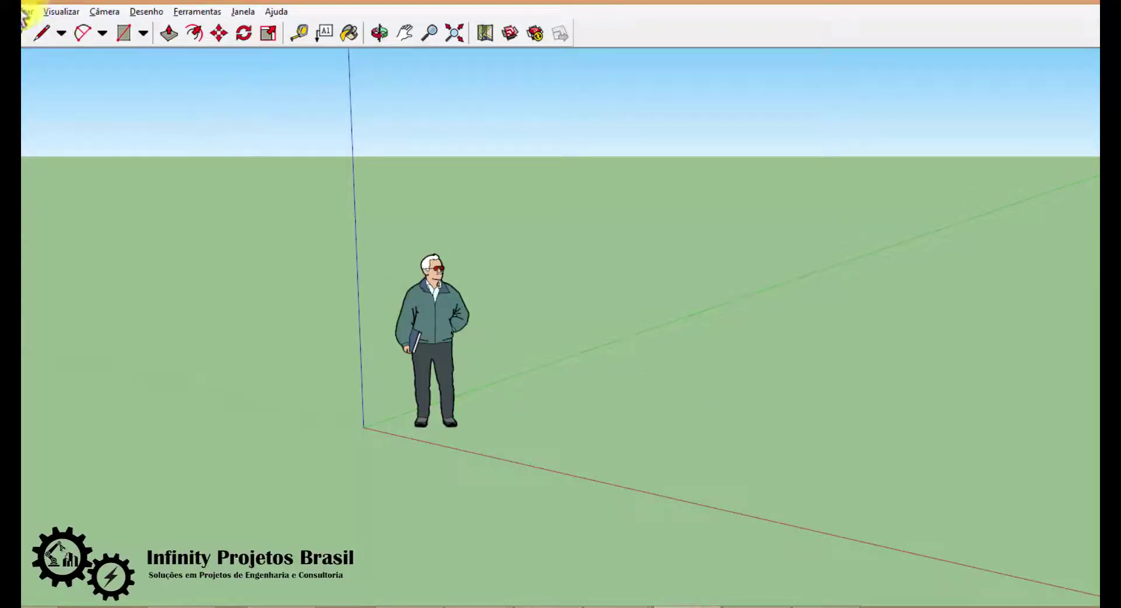
left_click(38, 7)
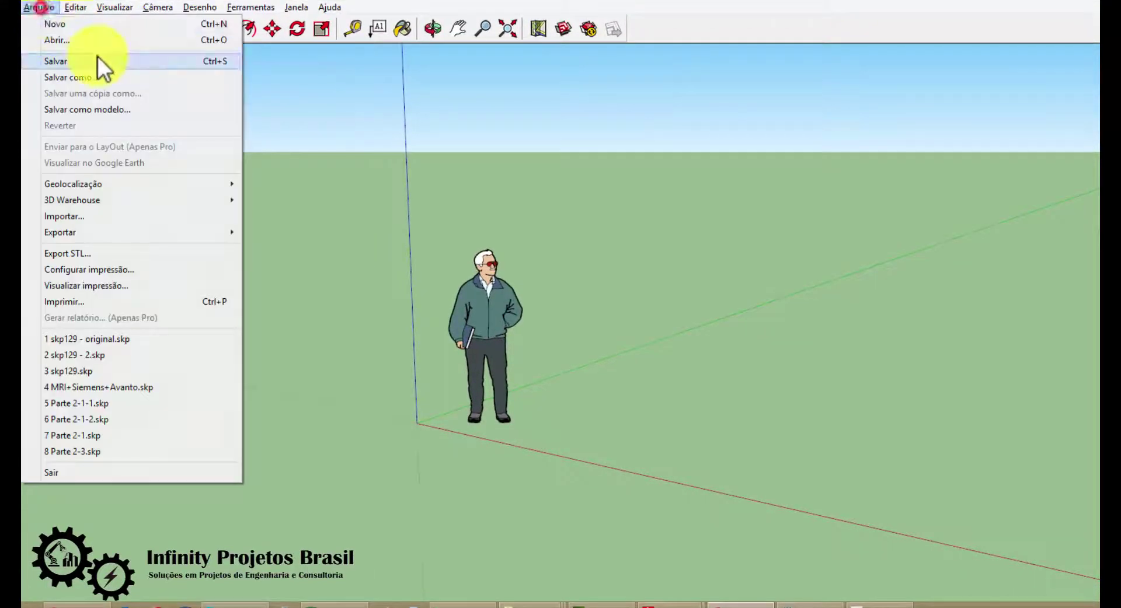
left_click(59, 40)
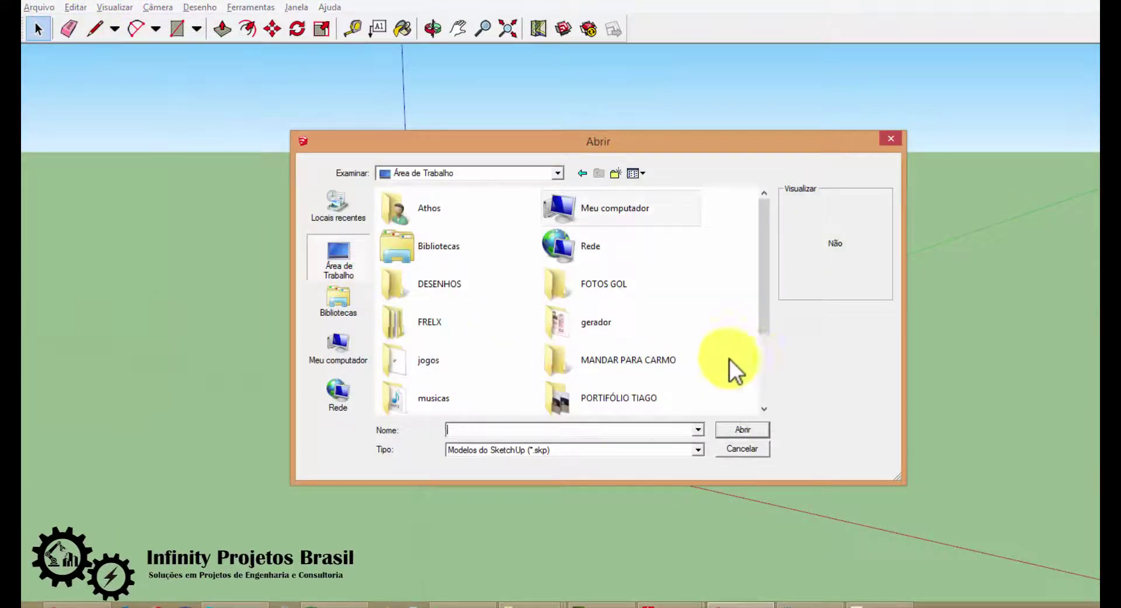
left_click_drag(764, 315, 770, 380)
double_click(488, 388)
double_click(436, 216)
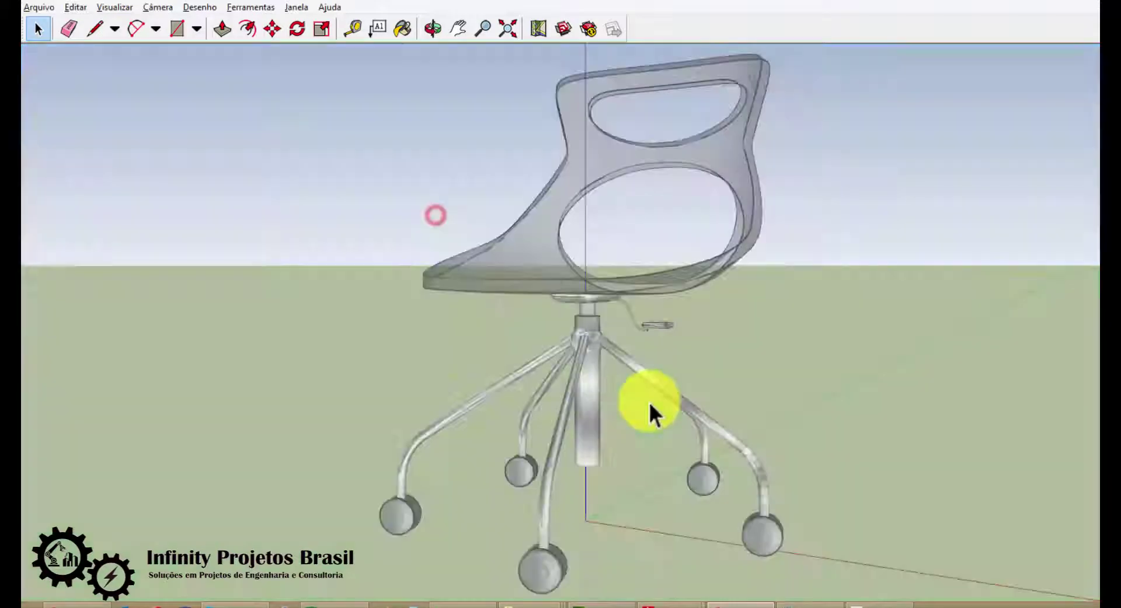
mouse_move(650, 408)
middle_mouse_down()
mouse_move(821, 368)
mouse_move(937, 374)
mouse_move(796, 300)
middle_mouse_up()
scroll(863, 381, "up", 3)
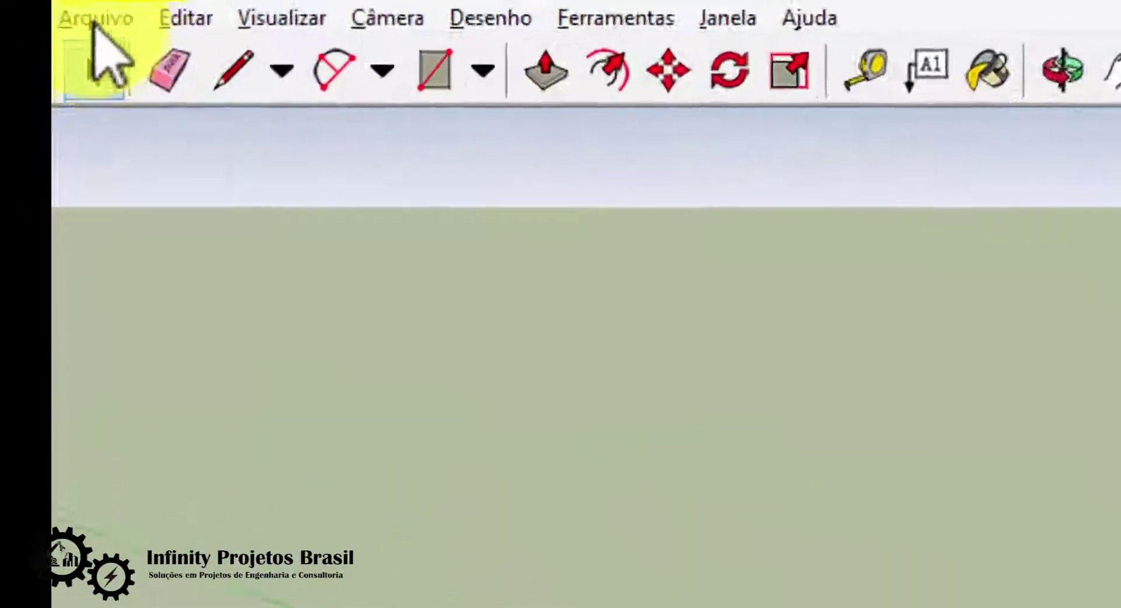
Export the chair as Cadeira+04.stl, ASCII in millimetres, into the project folder
left_click(39, 7)
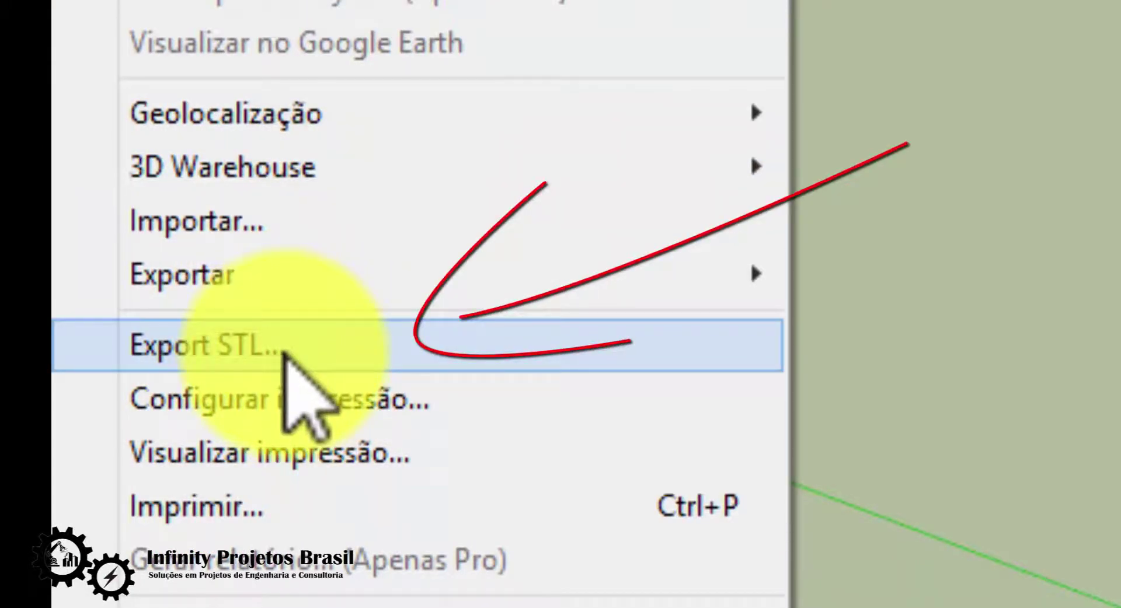
left_click(285, 353)
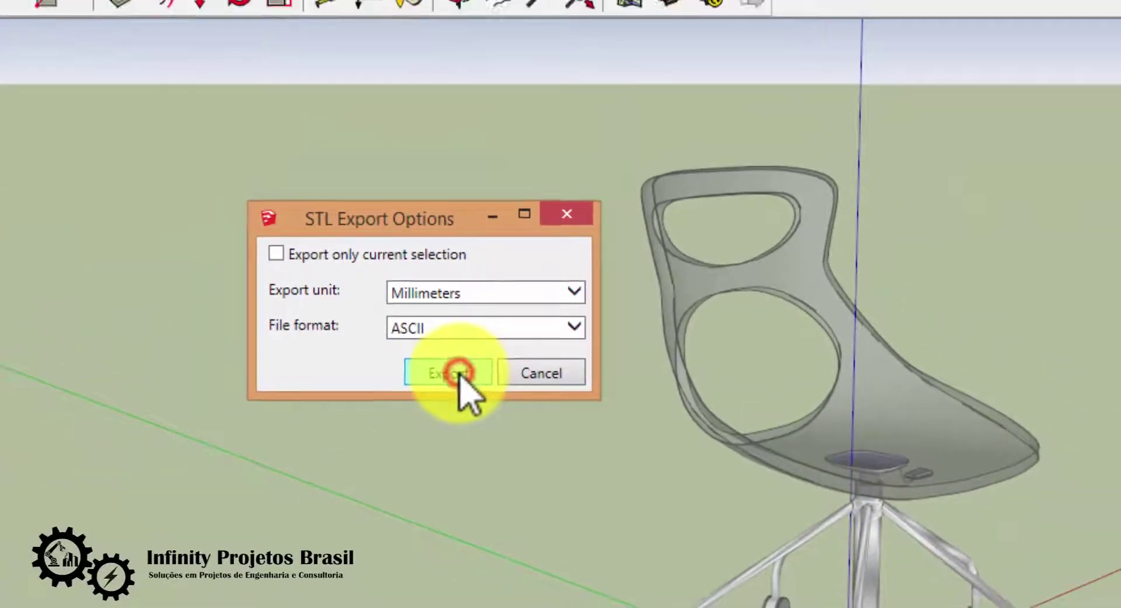
left_click(457, 367)
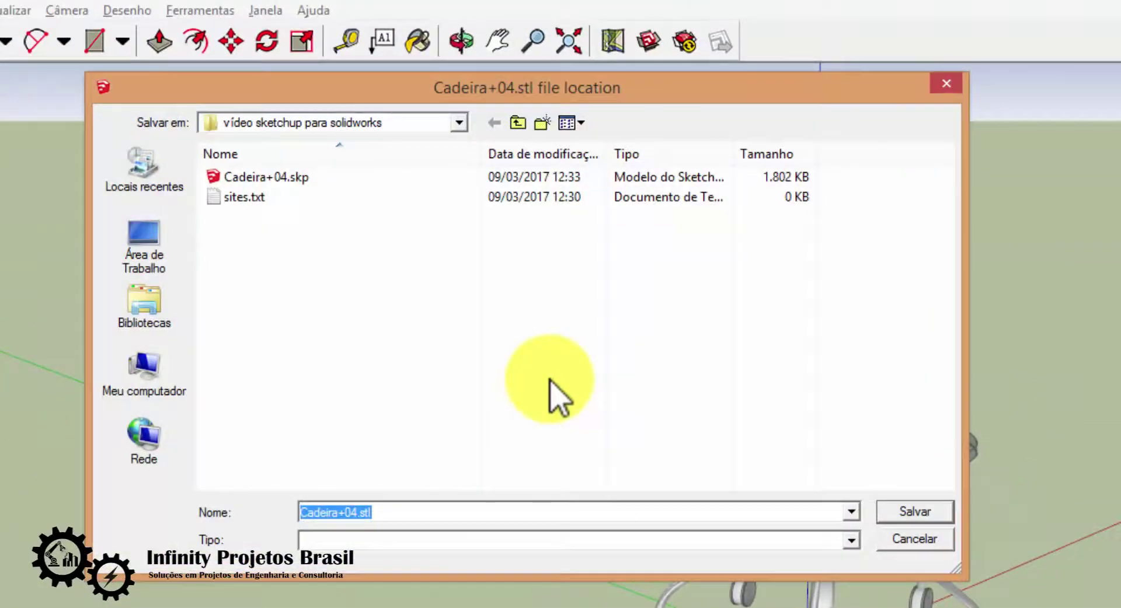
left_click(927, 513)
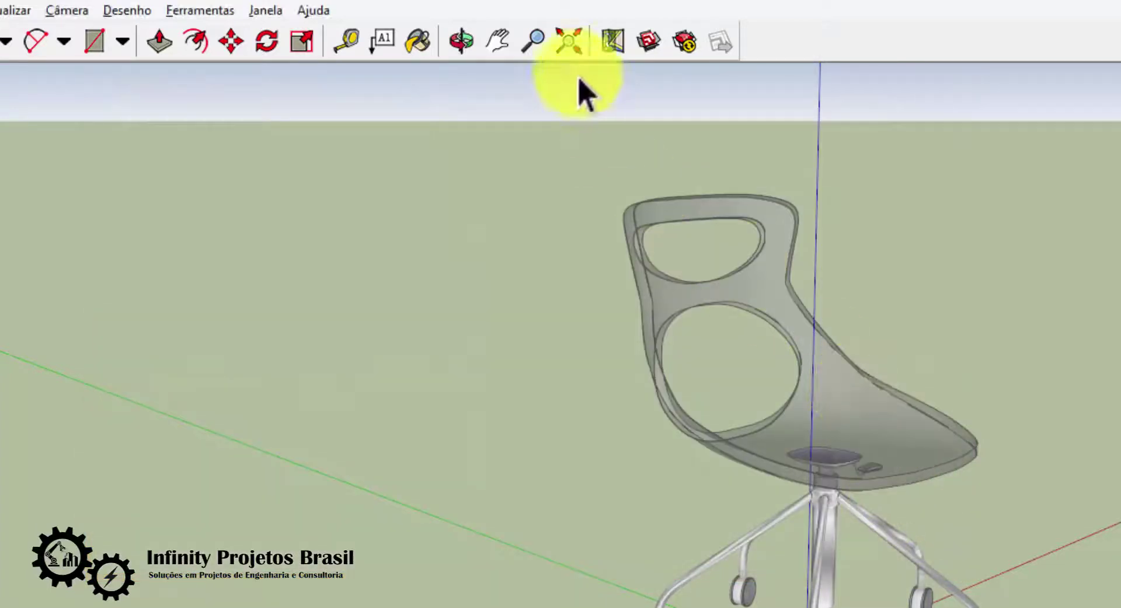
In SOLIDWORKS's Open dialog, browse to the Desktop and filter files to STL (*.stl)
key("alt+Tab")
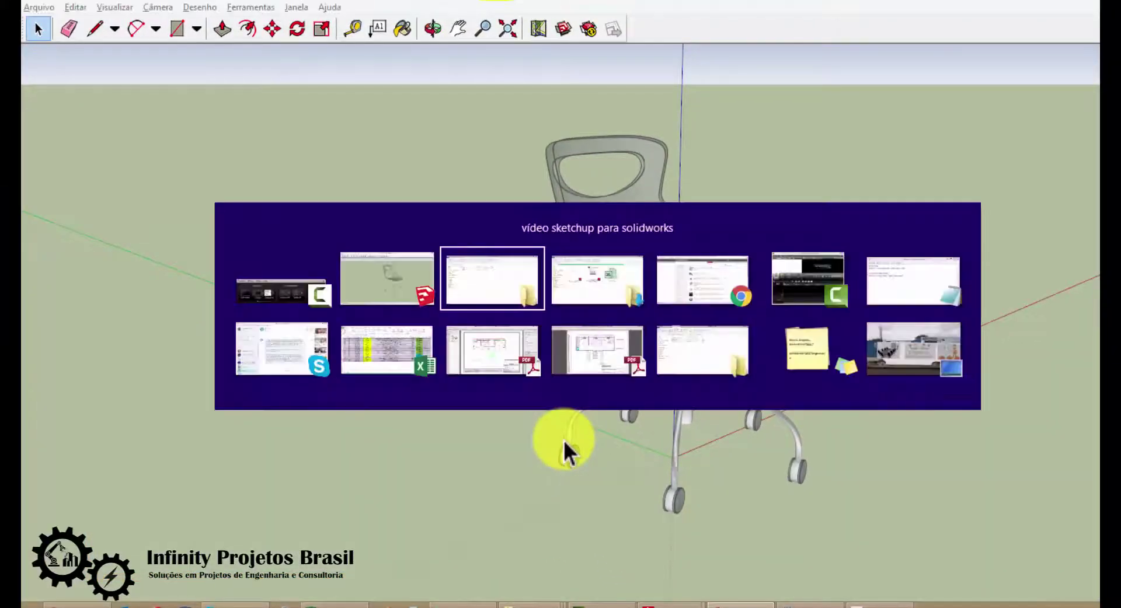
left_click(425, 330)
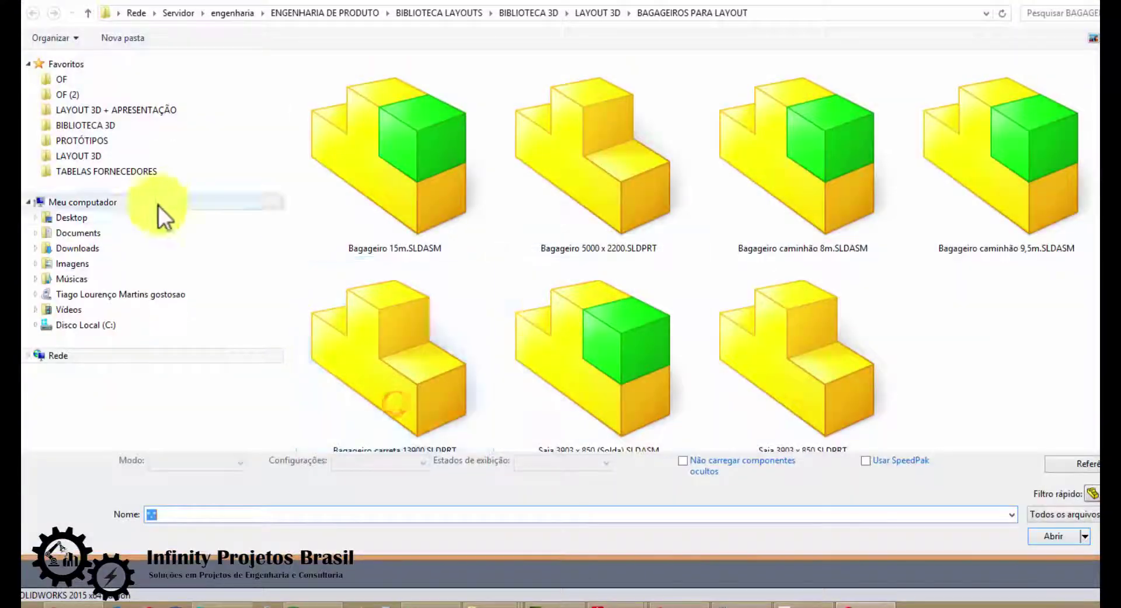
left_click(71, 218)
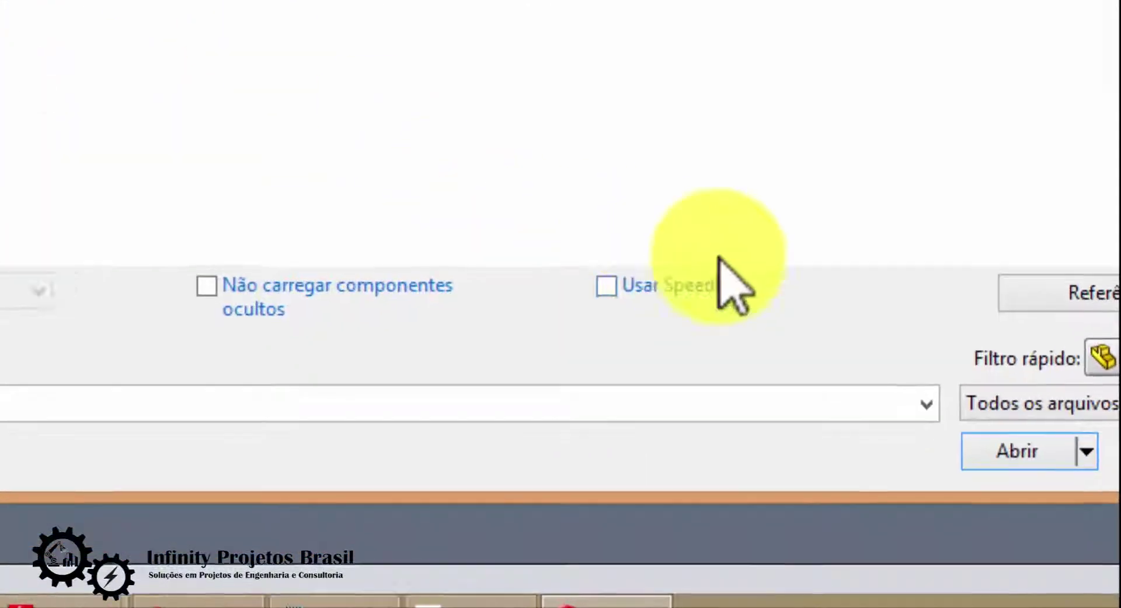
left_click(1064, 387)
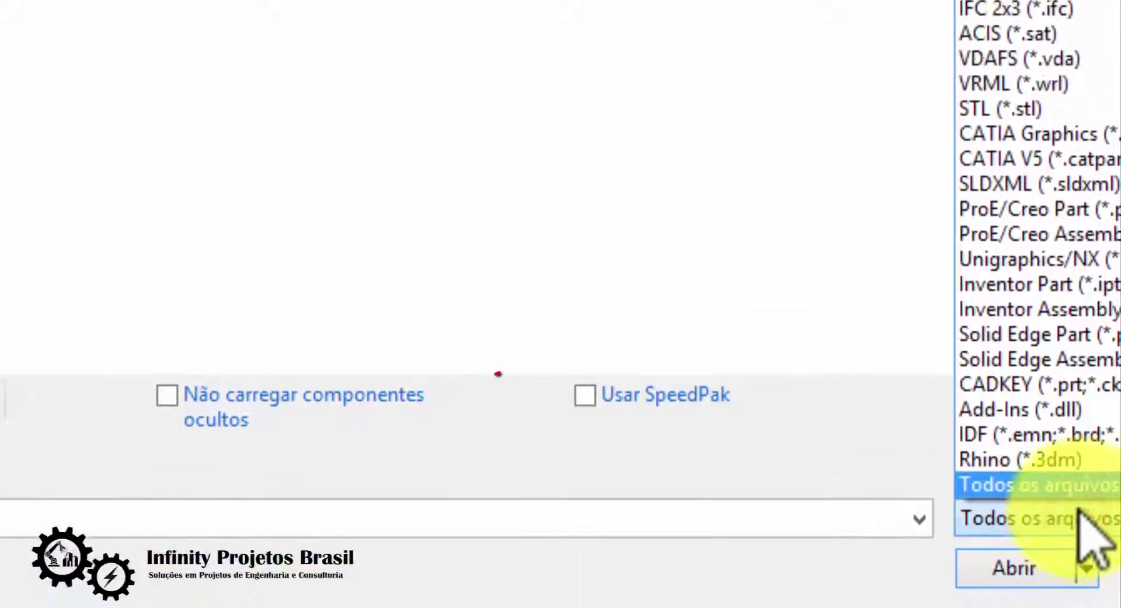
left_click(1062, 178)
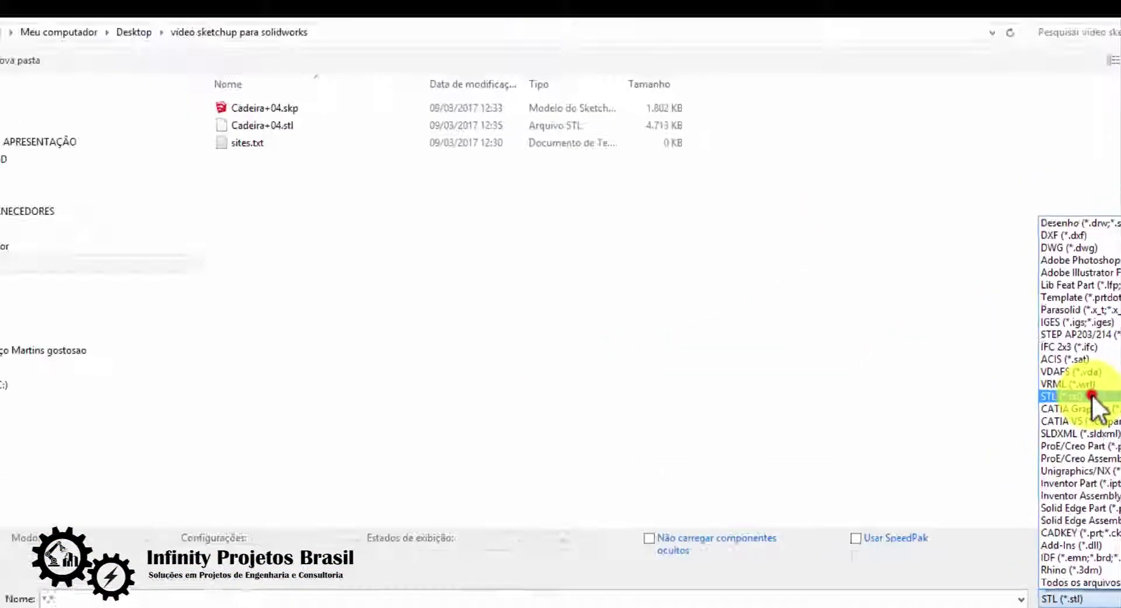
left_click(1091, 395)
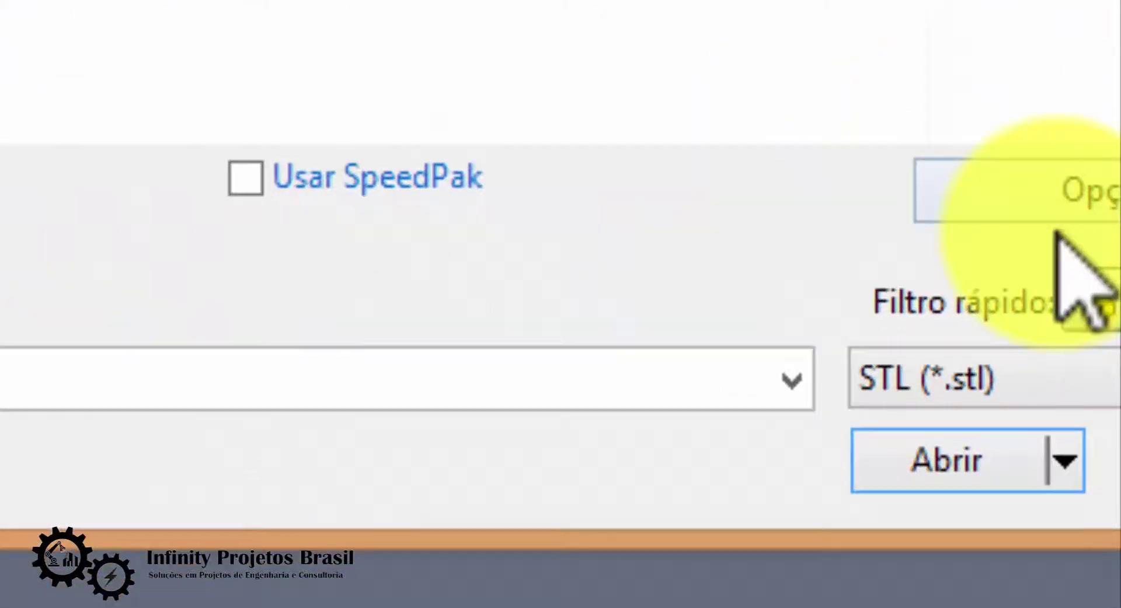
left_click(1054, 211)
Set STL import options to surface body in millimetres and open Cadeira+04.stl
left_click(1058, 230)
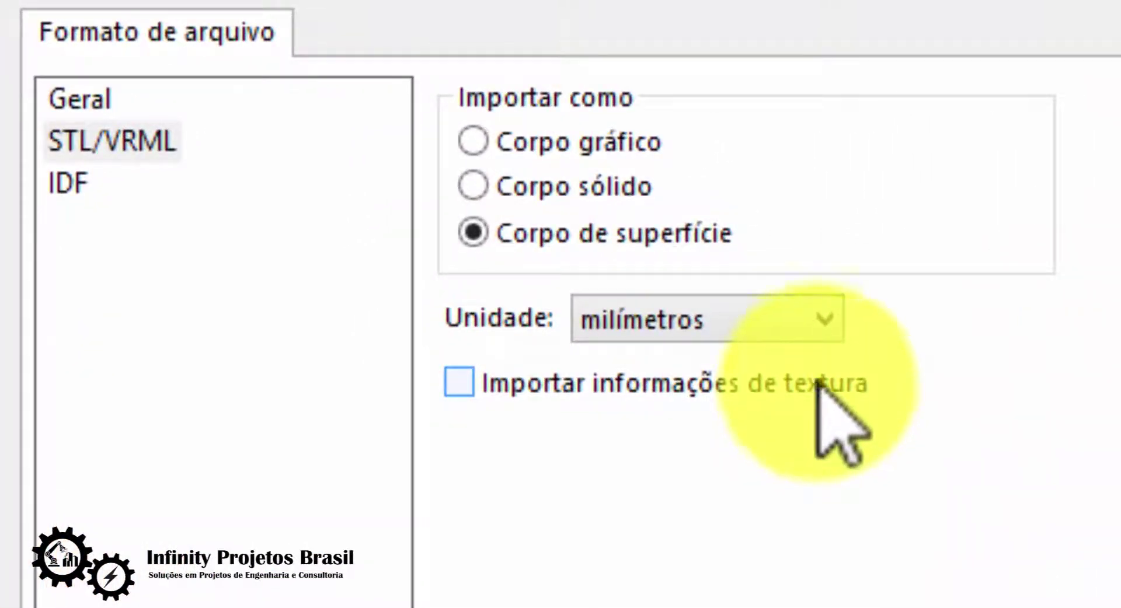
left_click(473, 186)
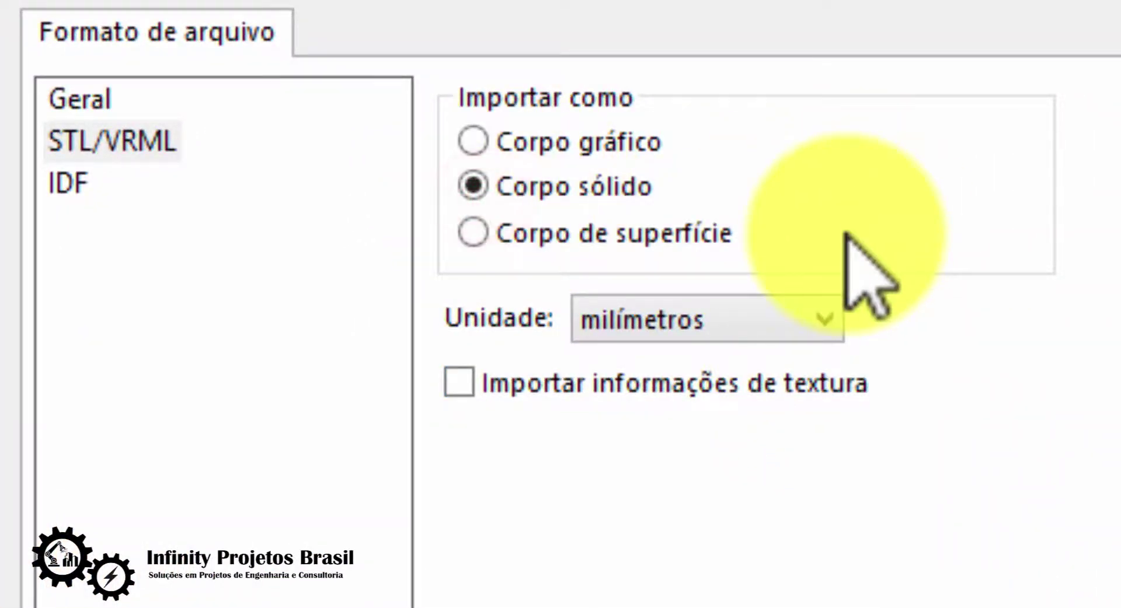
left_click(583, 235)
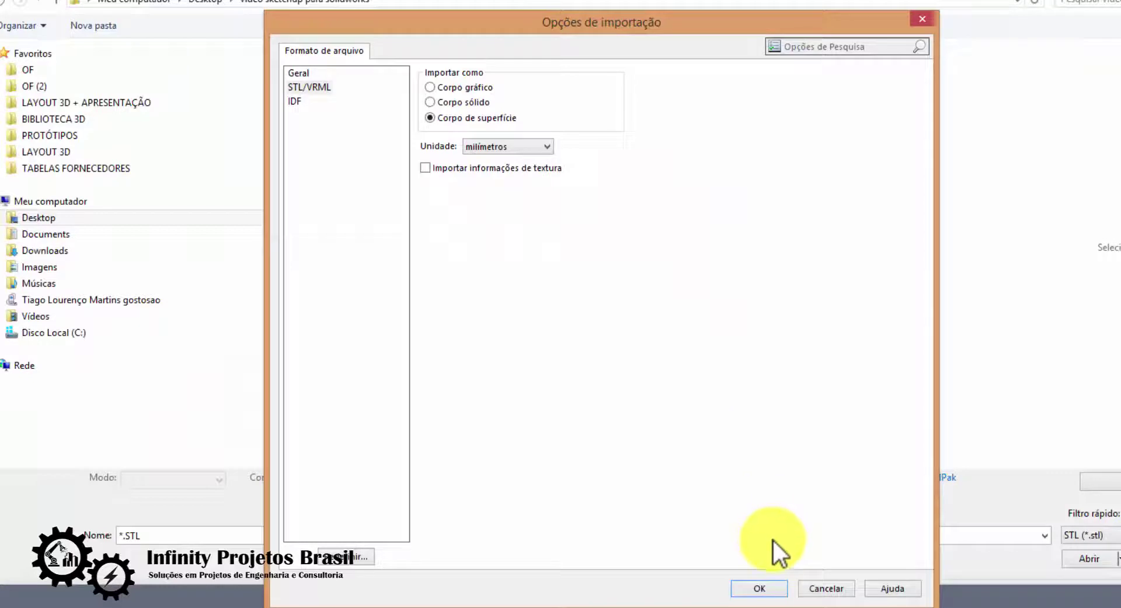
left_click(777, 588)
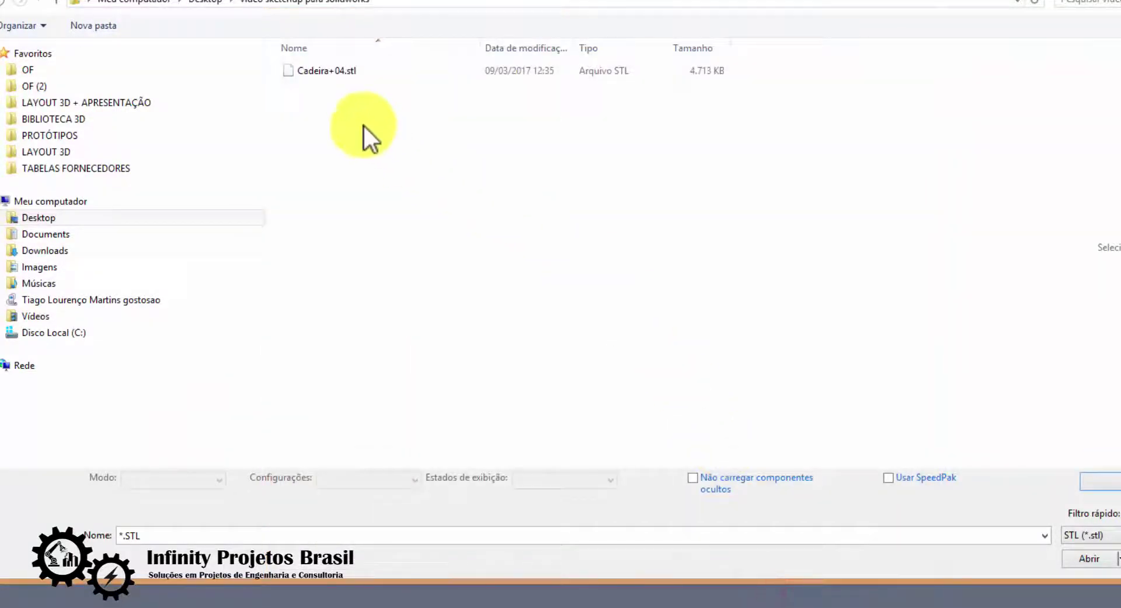
left_click(338, 75)
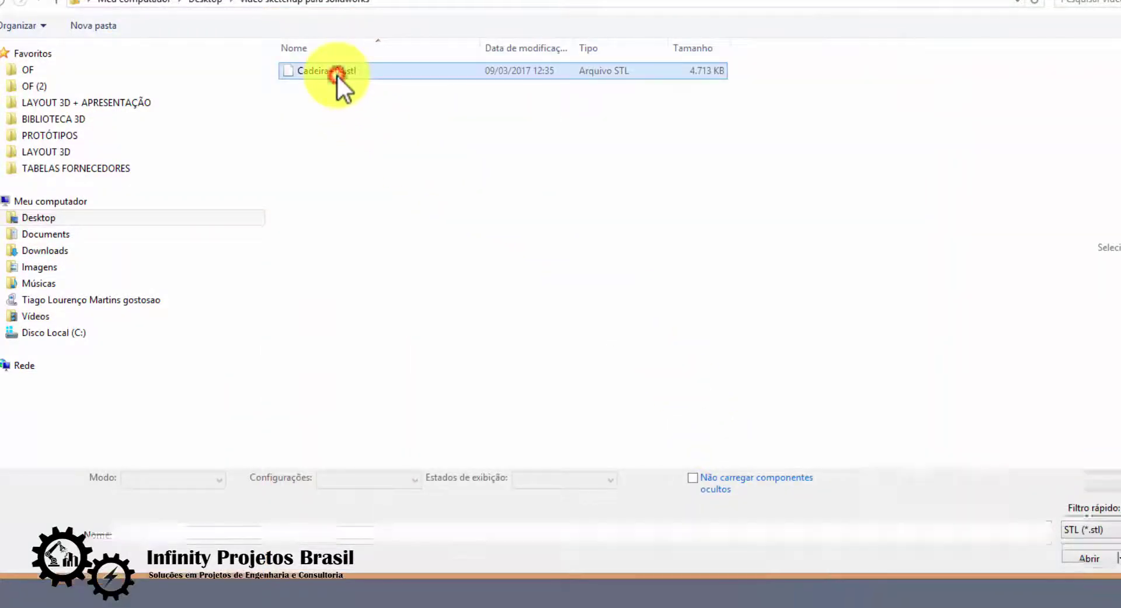
left_click(1101, 554)
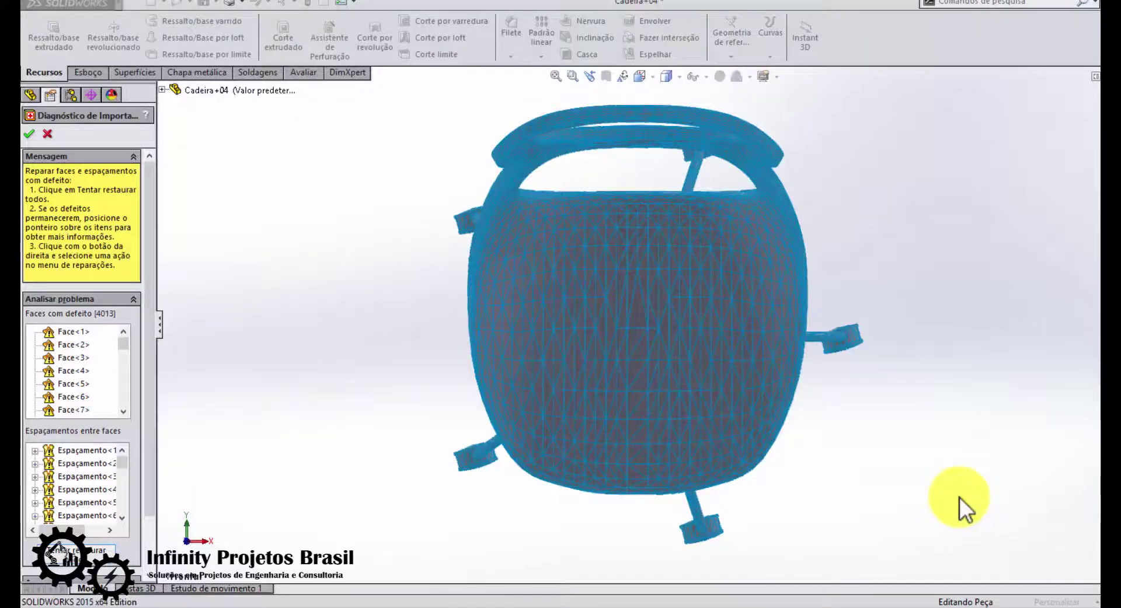
Orbit the chair and close Import Diagnostics, keeping Superfície-Importado1 as the surface body
mouse_move(930, 498)
middle_mouse_down()
mouse_move(885, 422)
mouse_move(990, 236)
mouse_move(1008, 208)
mouse_move(1080, 253)
mouse_move(990, 290)
mouse_move(958, 318)
mouse_move(971, 327)
middle_mouse_up()
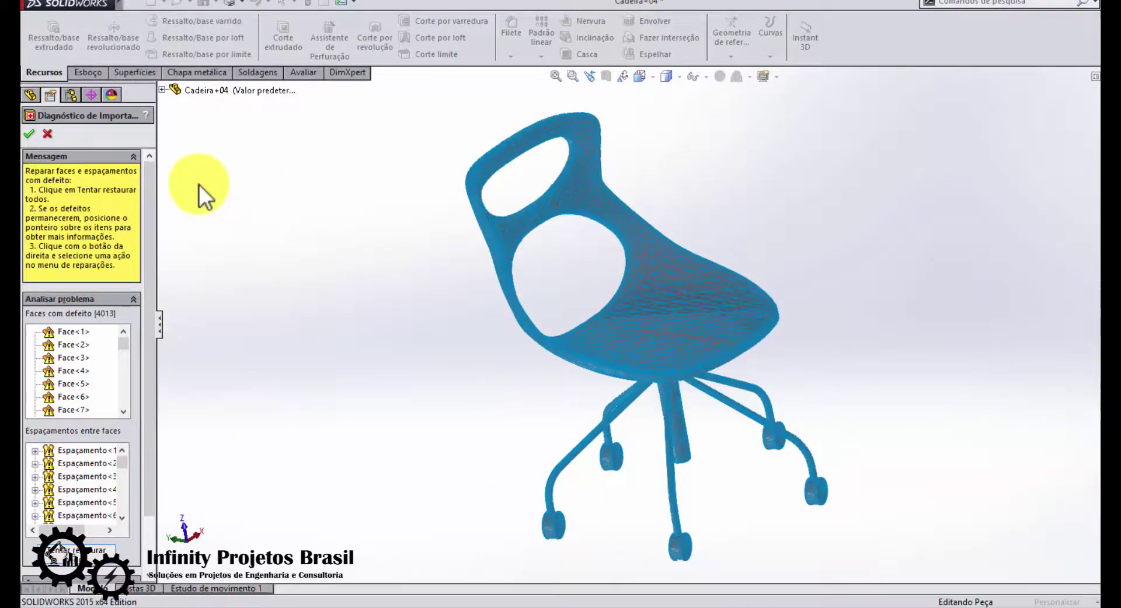
left_click_drag(149, 306, 147, 446)
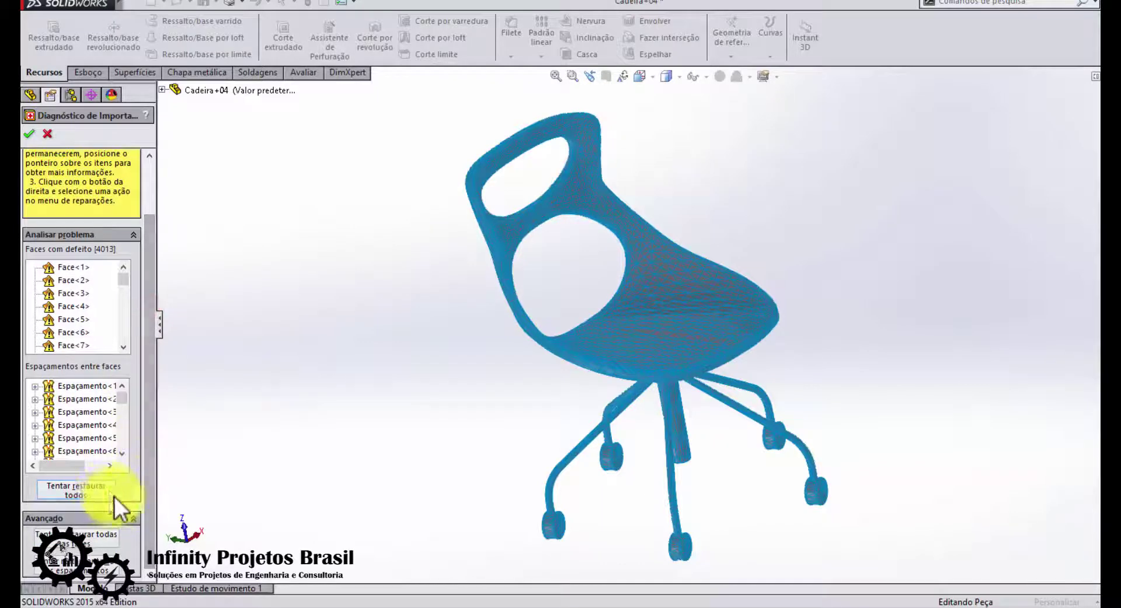
left_click_drag(150, 391, 156, 310)
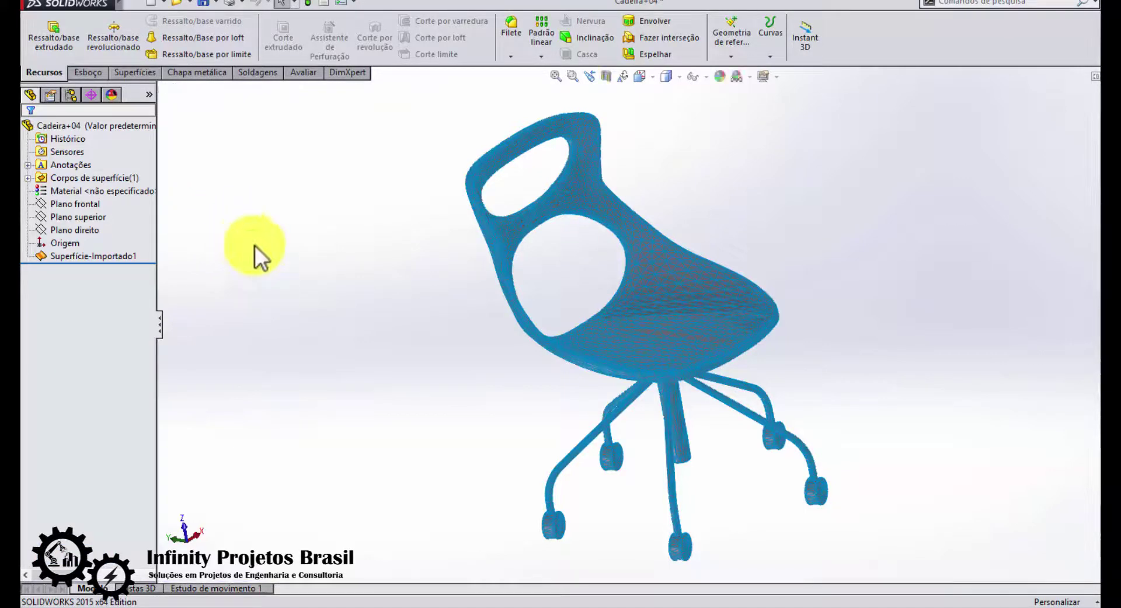
Switch the chair's display style to Shaded without edges
mouse_move(456, 386)
middle_mouse_down()
mouse_move(290, 400)
mouse_move(333, 440)
middle_mouse_up()
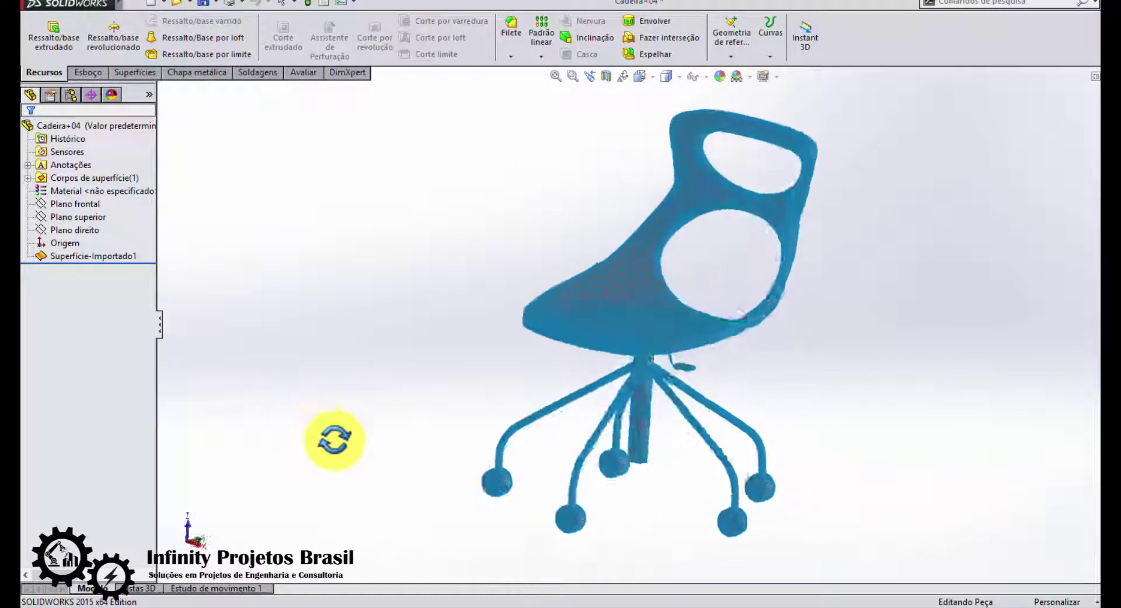
left_click(677, 76)
left_click(674, 114)
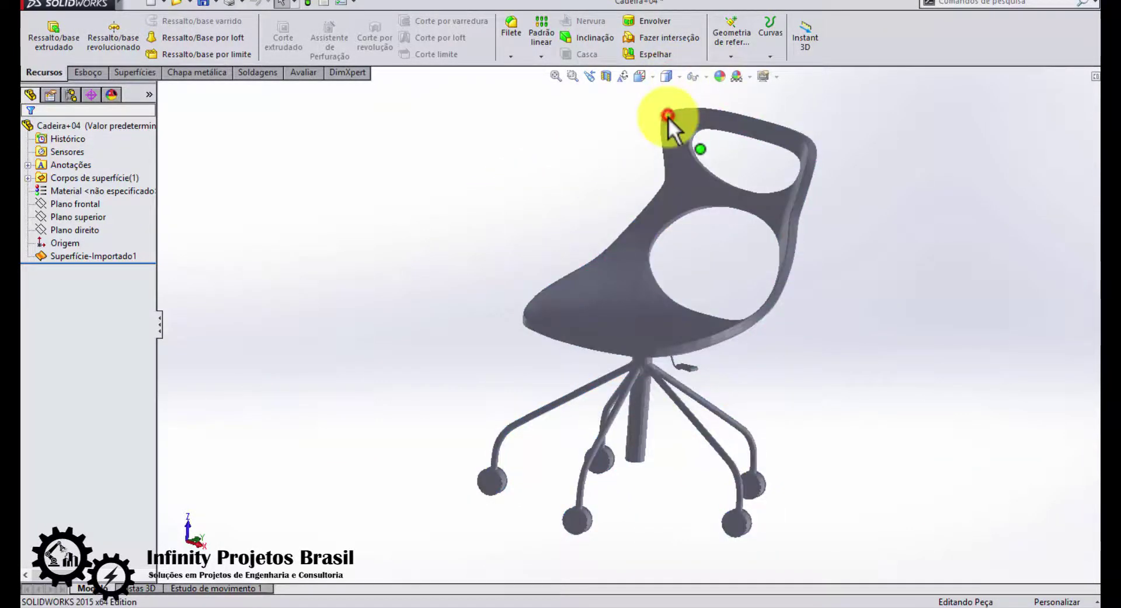
Inspect the shaded chair, including the backrest hole, then start saving it as Cadeira+04.SLDPRT
middle_click_drag(823, 363, 947, 372)
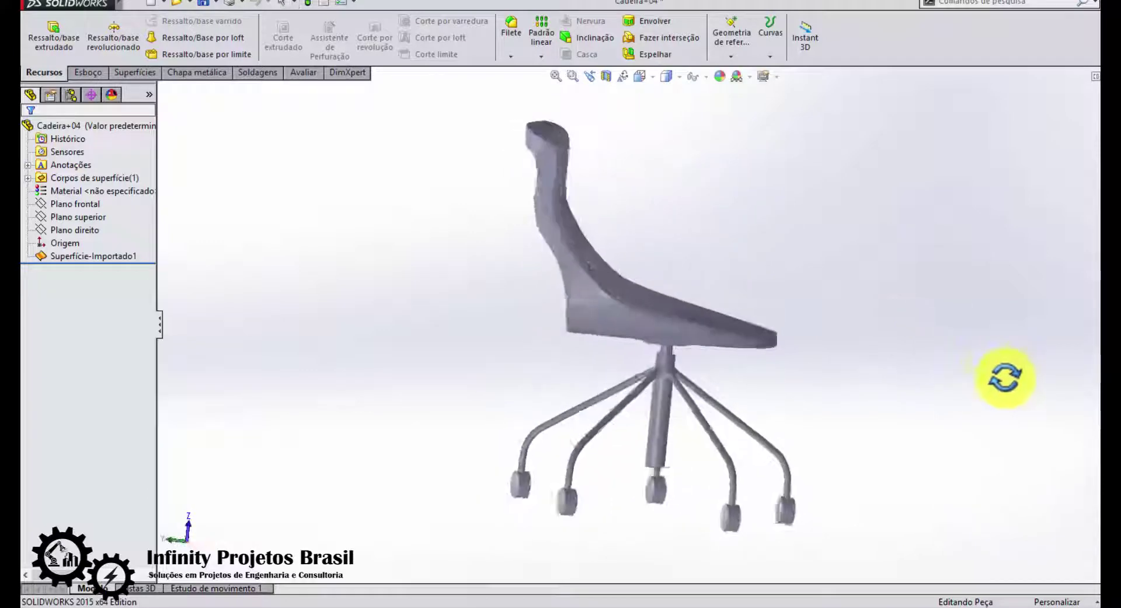
scroll(686, 296, "down", 3)
scroll(685, 293, "down", 2)
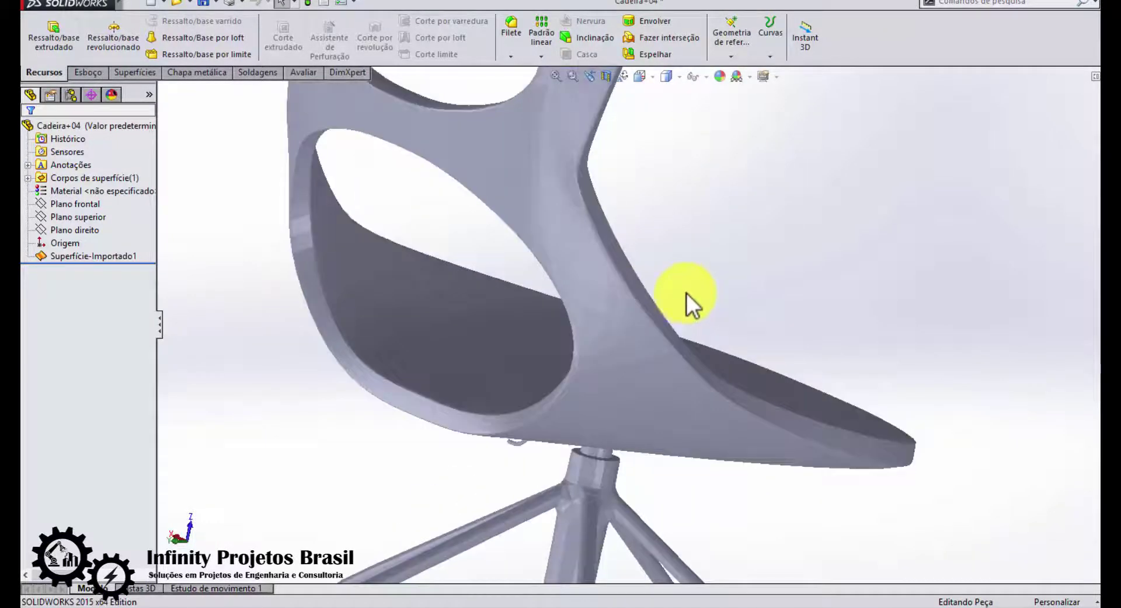
middle_click_drag(545, 293, 510, 367)
scroll(1051, 468, "up", 5)
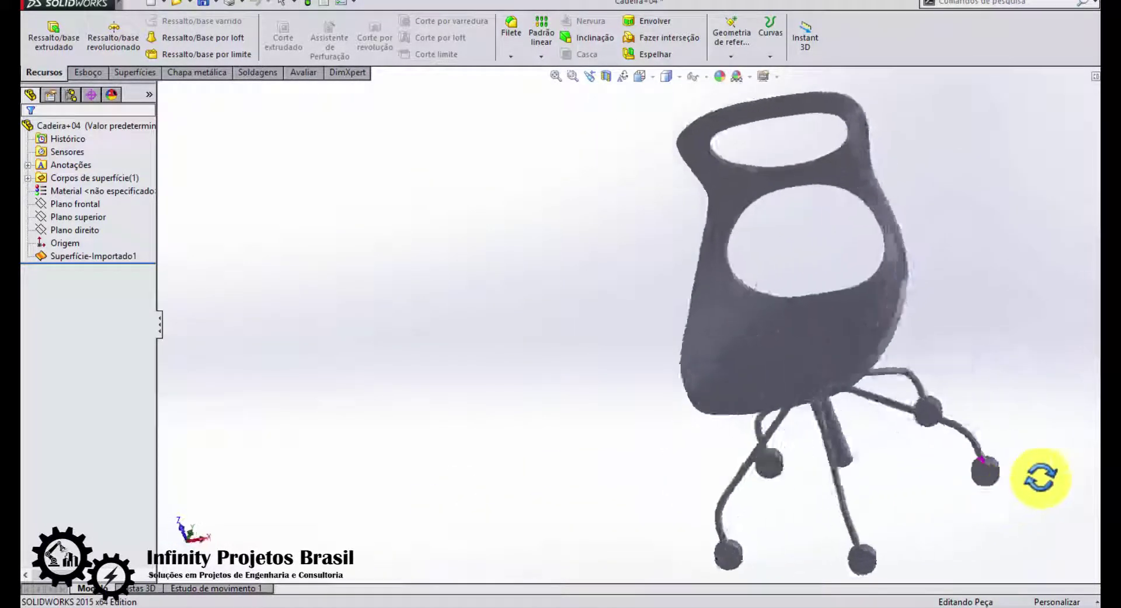
middle_click_drag(1051, 469, 946, 333)
scroll(771, 284, "down", 2)
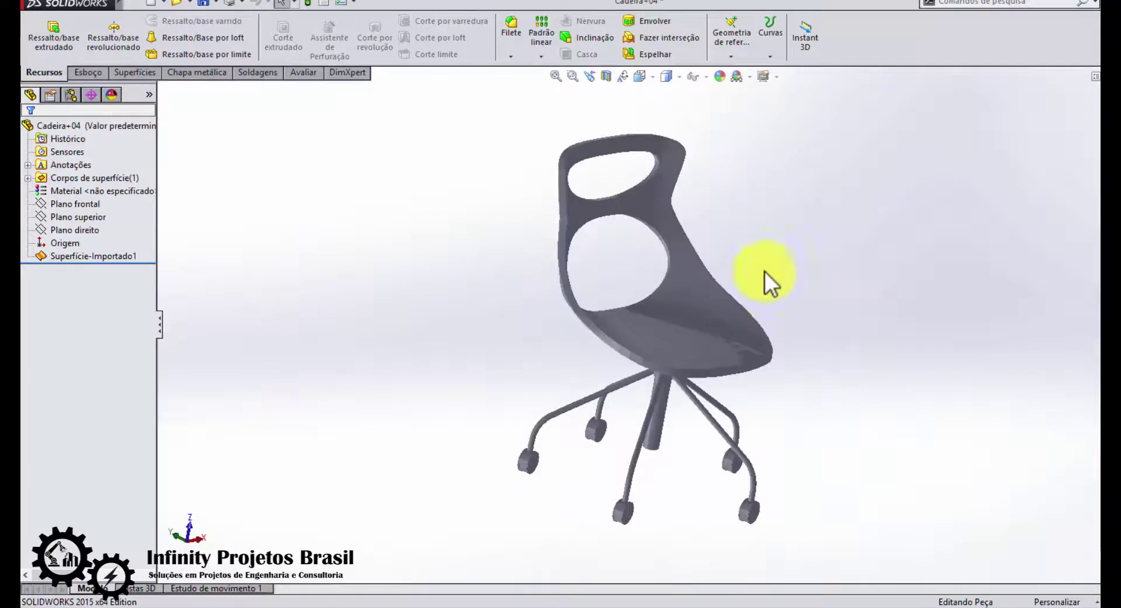
left_click(203, 3)
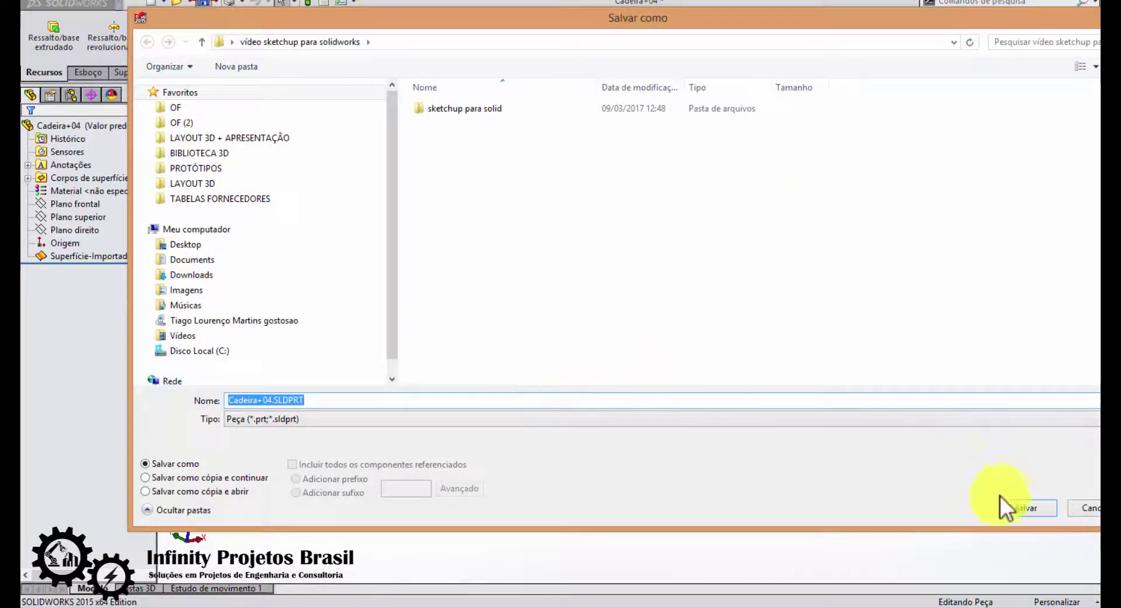
Confirm Salvar como to store the chair as the part file Cadeira+04.SLDPRT
left_click(1017, 506)
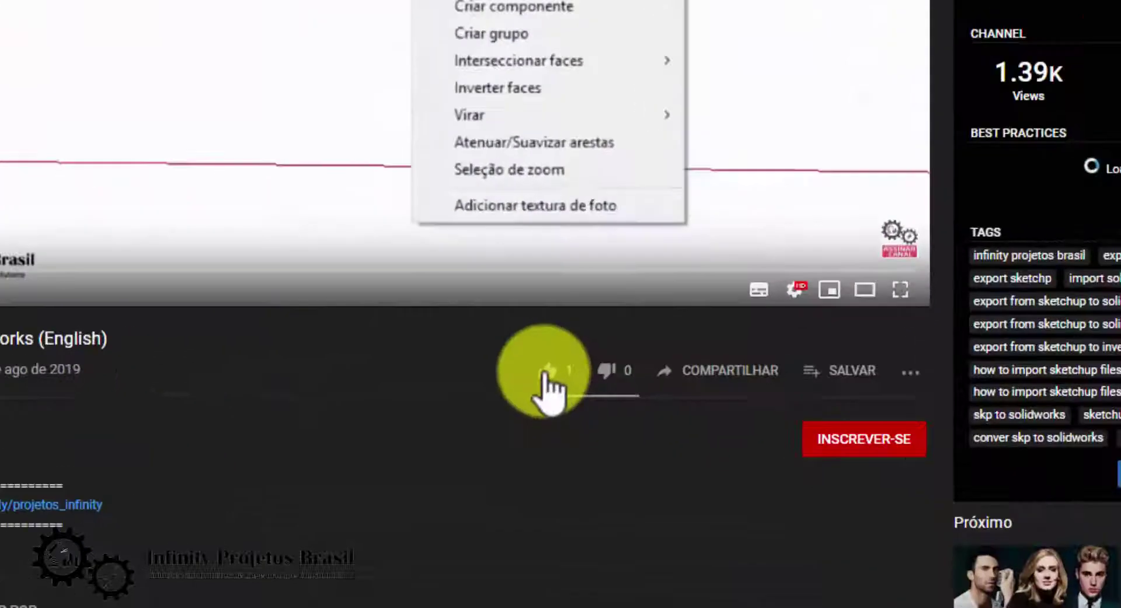
Like the video and subscribe to the channel, leaving notifications switched off
left_click(546, 374)
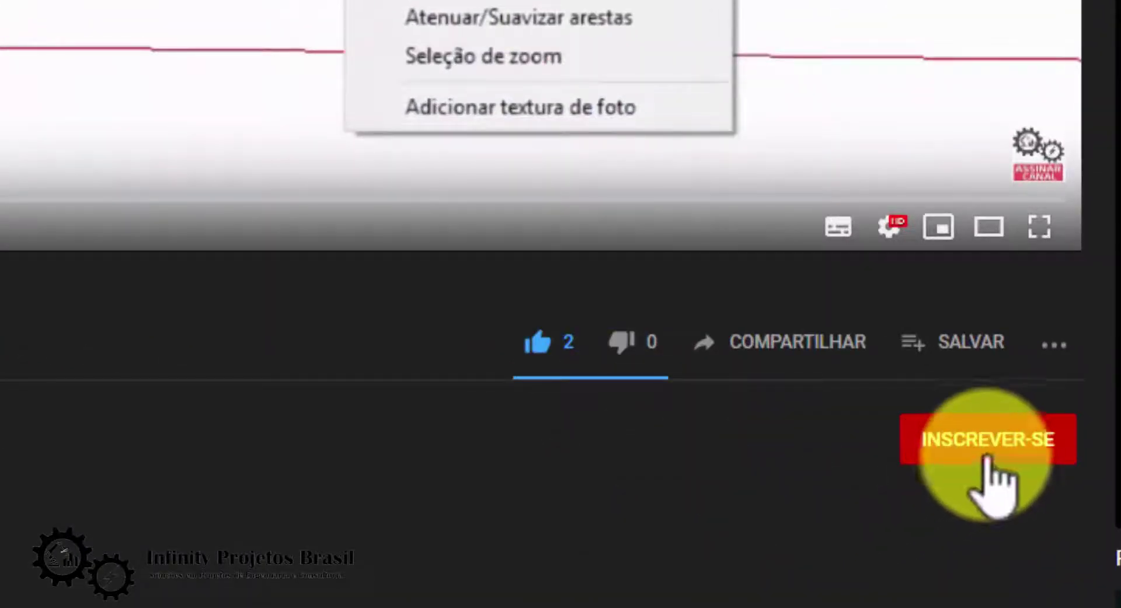
left_click(987, 443)
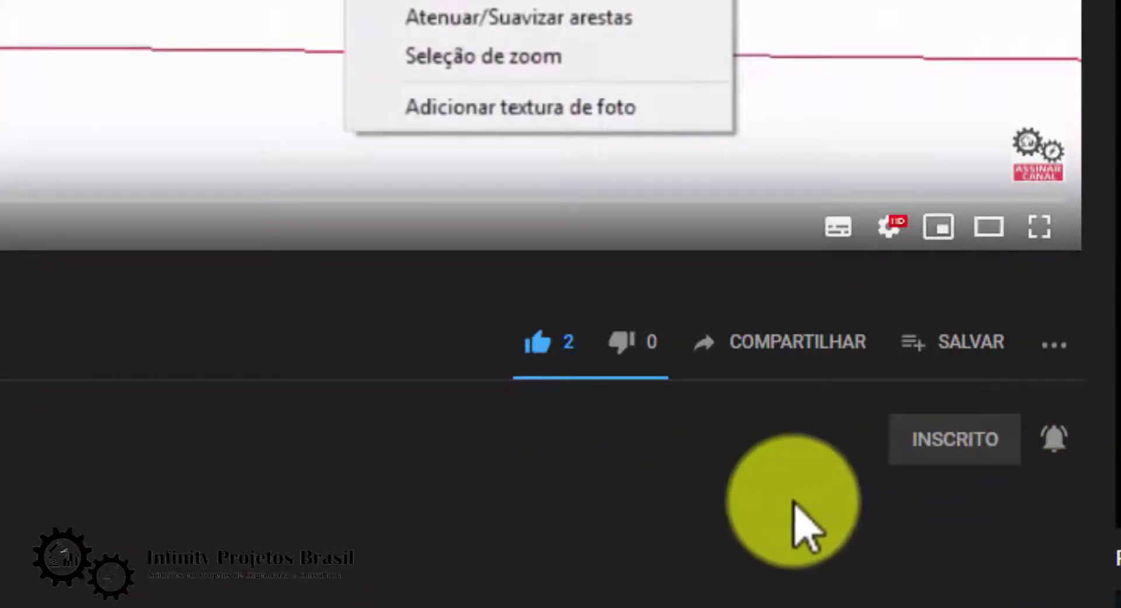
left_click(1056, 443)
left_click(1055, 445)
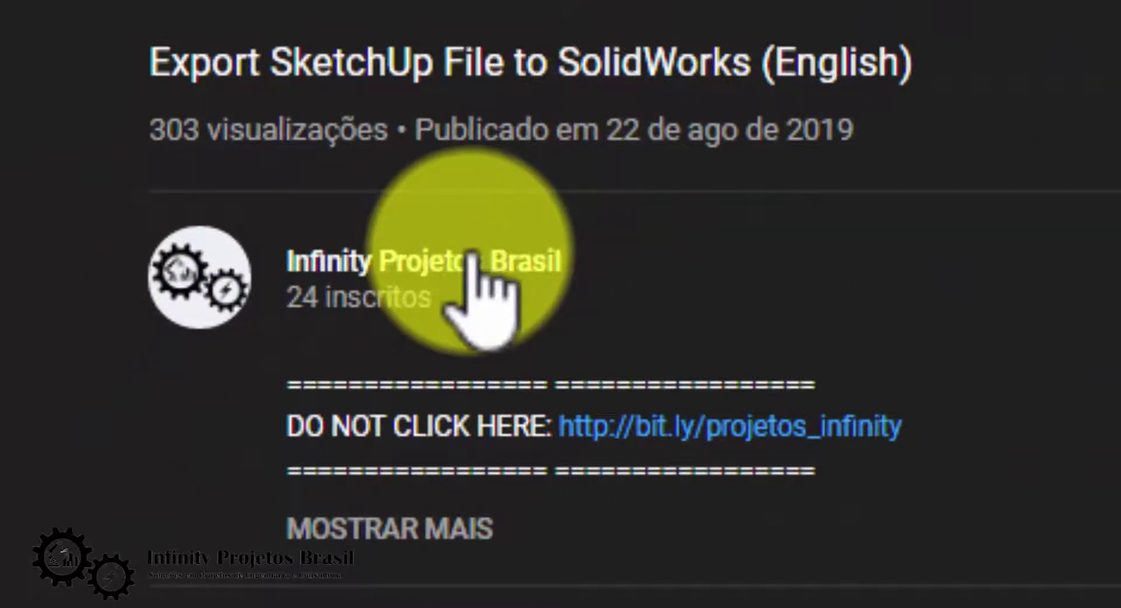
Go to the Infinity Projetos Brasil channel and start 'Exportar arquivo do Sketchup para SolidWorks (Português)'
left_click(534, 257)
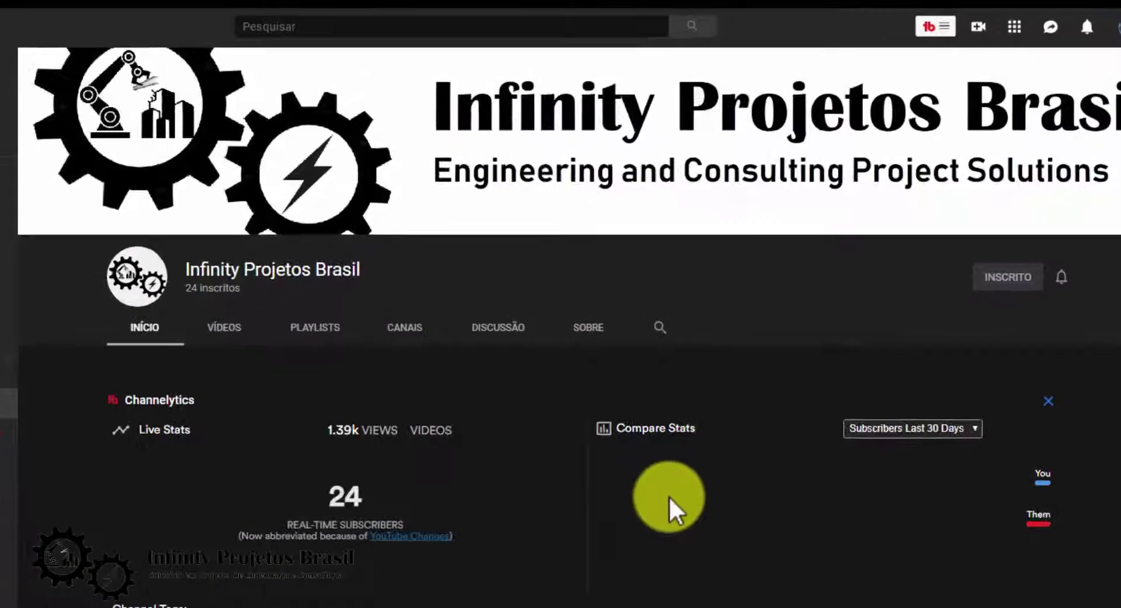
scroll(645, 500, "down", 3)
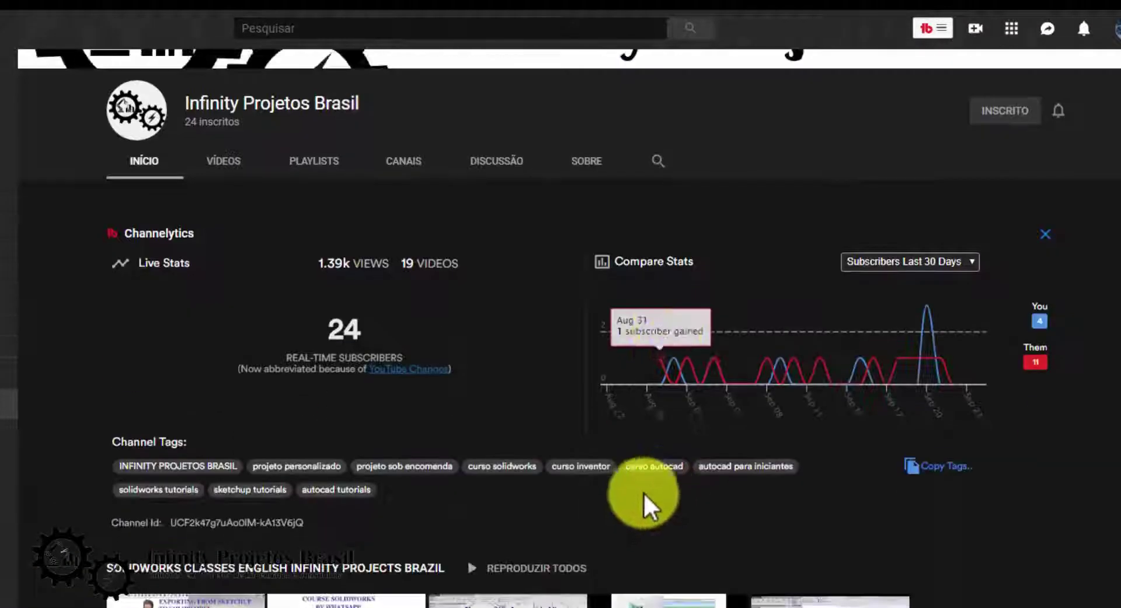
scroll(818, 513, "down", 3)
scroll(905, 491, "down", 4)
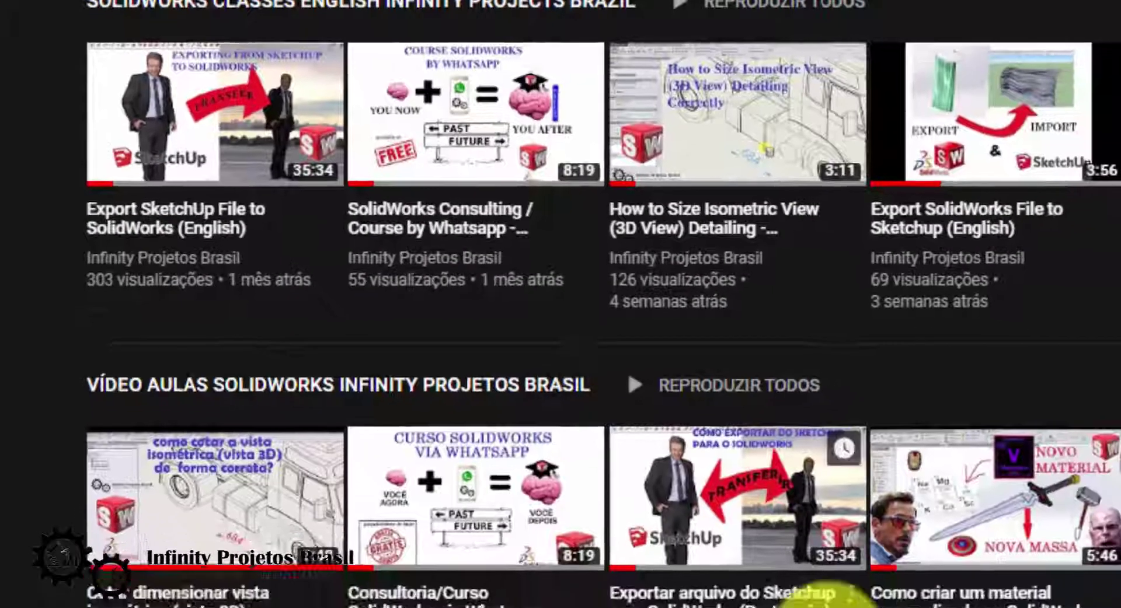
scroll(487, 301, "down", 3)
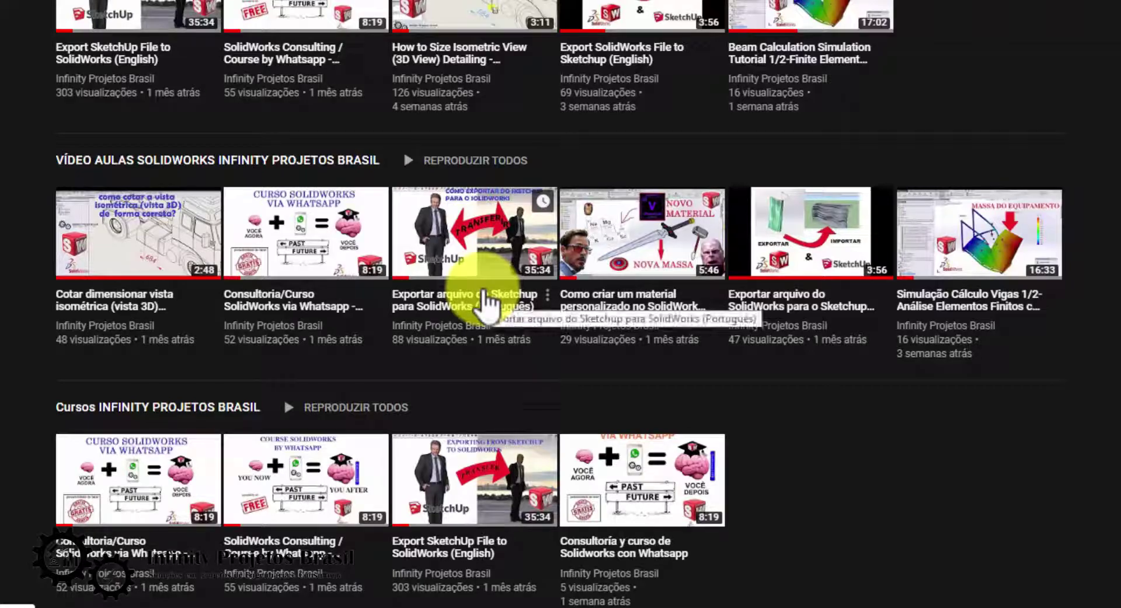
left_click(482, 295)
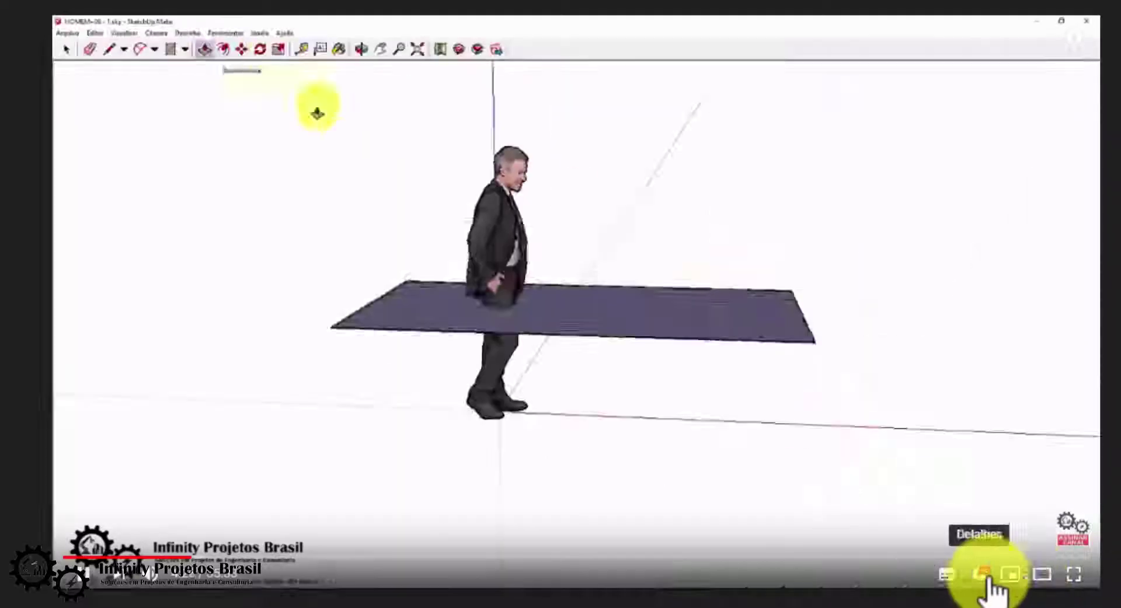
Set the tutorial's playback speed to 1.5 and exit fullscreen
left_click(981, 577)
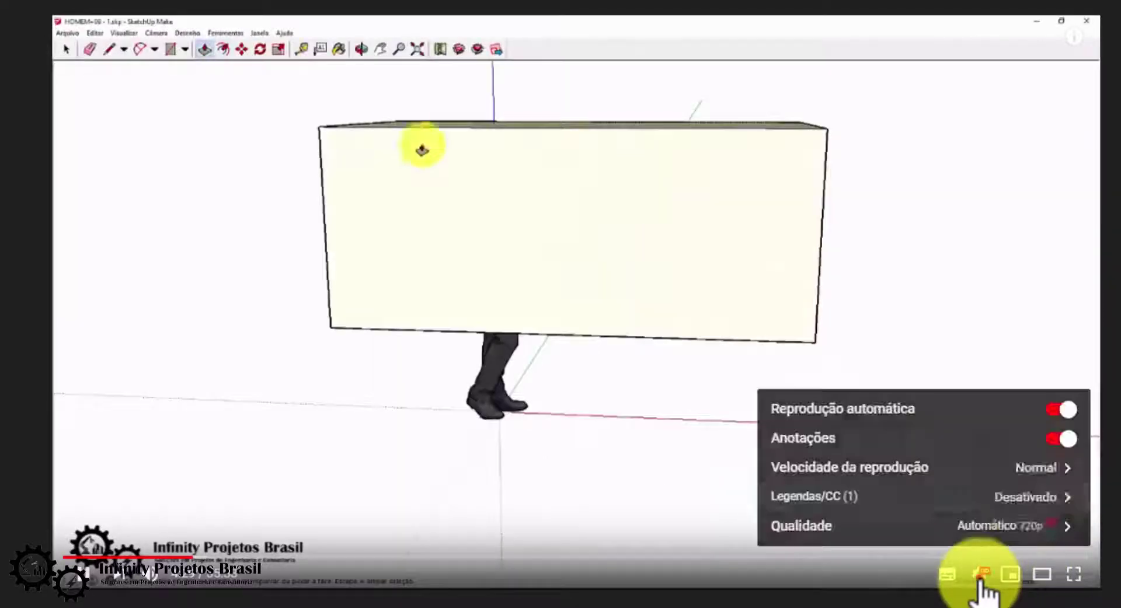
left_click(934, 468)
left_click(1046, 467)
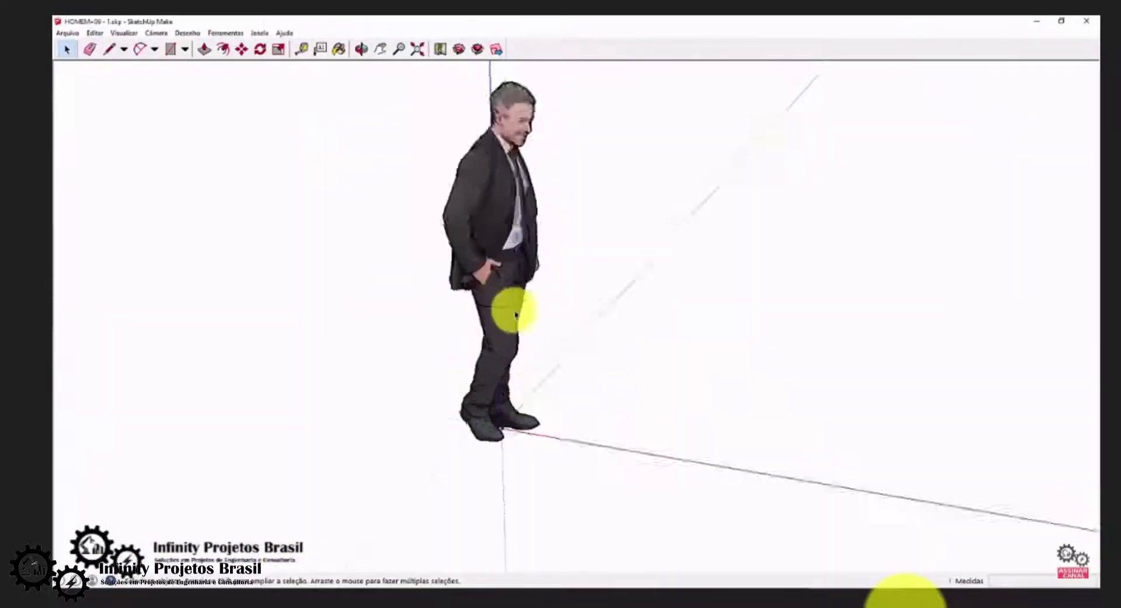
key("Escape")
Return to the Infinity Projetos Brasil channel page and scroll through its playlists
left_click(130, 399)
scroll(1072, 407, "down", 5)
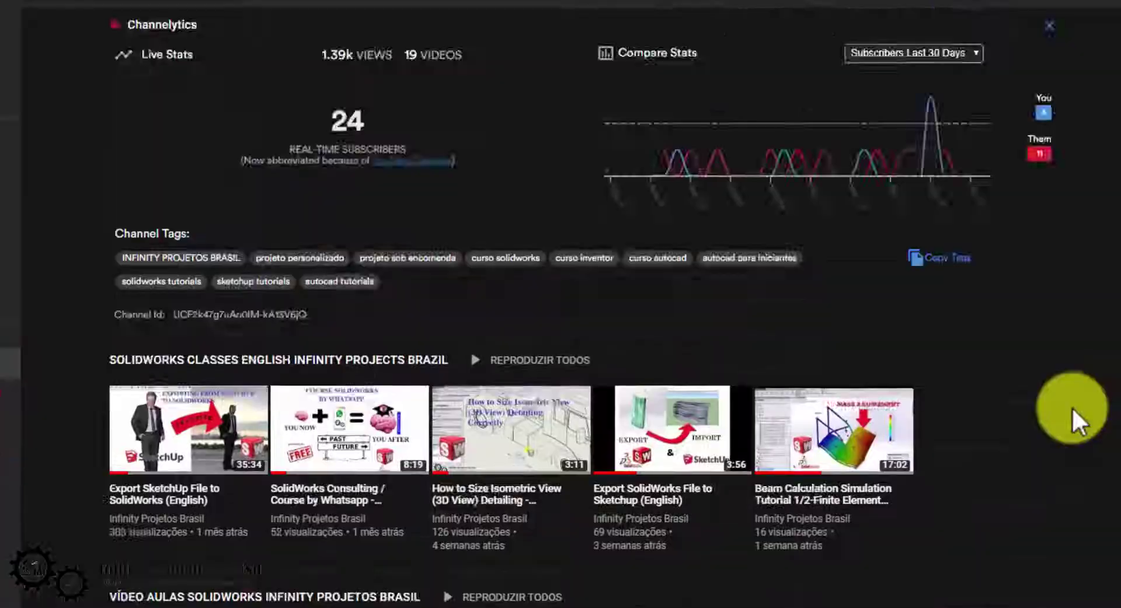
scroll(1072, 408, "down", 4)
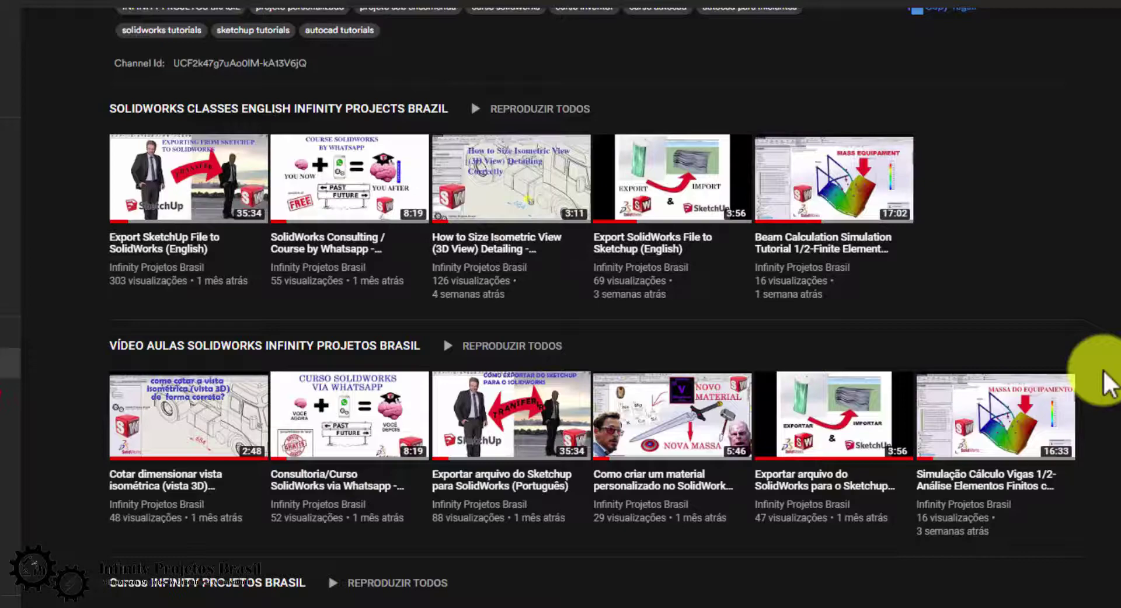
scroll(1104, 370, "down", 1)
scroll(1101, 400, "down", 7)
scroll(1094, 393, "down", 4)
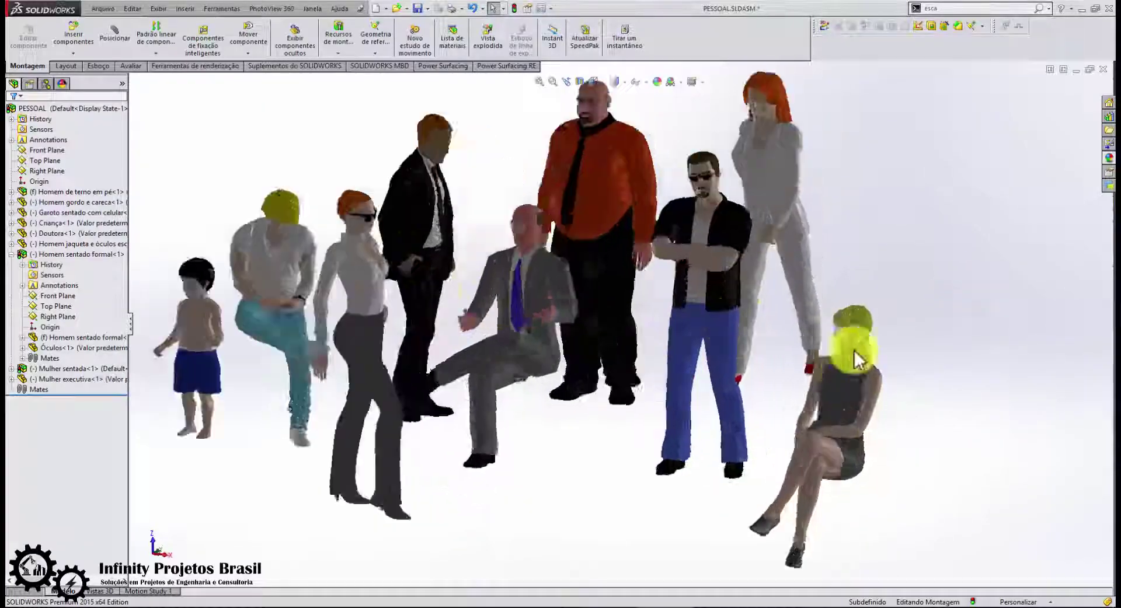
scroll(851, 350, "down", 4)
scroll(498, 233, "up", 1)
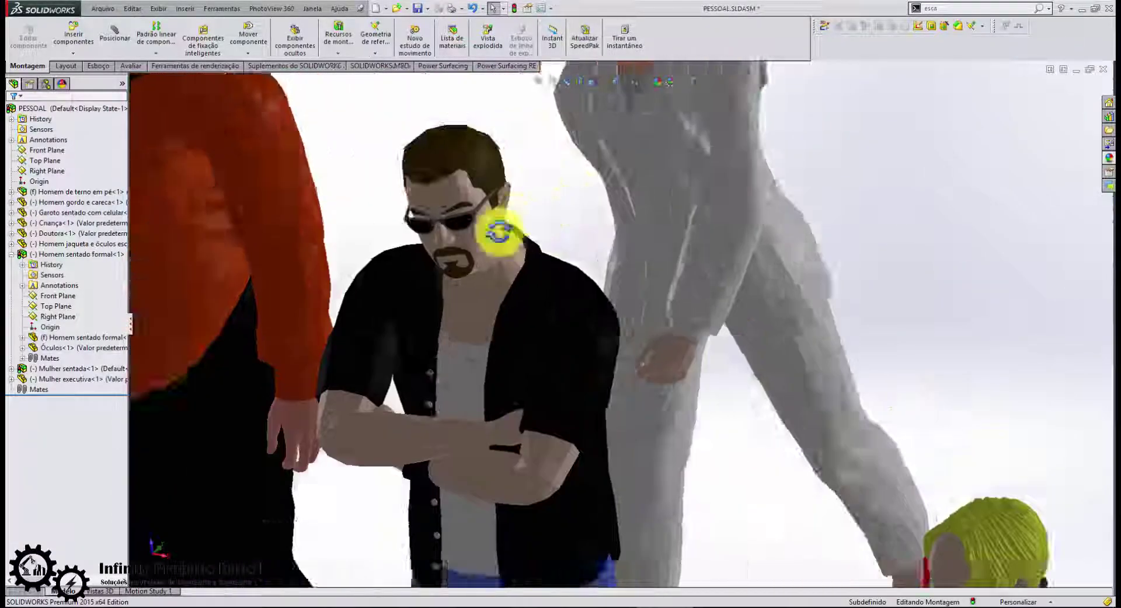
scroll(584, 188, "up", 2)
Rotate the view around the human figures while continuing to browse the page
mouse_move(584, 187)
middle_mouse_down()
mouse_move(573, 316)
mouse_move(488, 295)
middle_mouse_up()
scroll(613, 400, "down", 3)
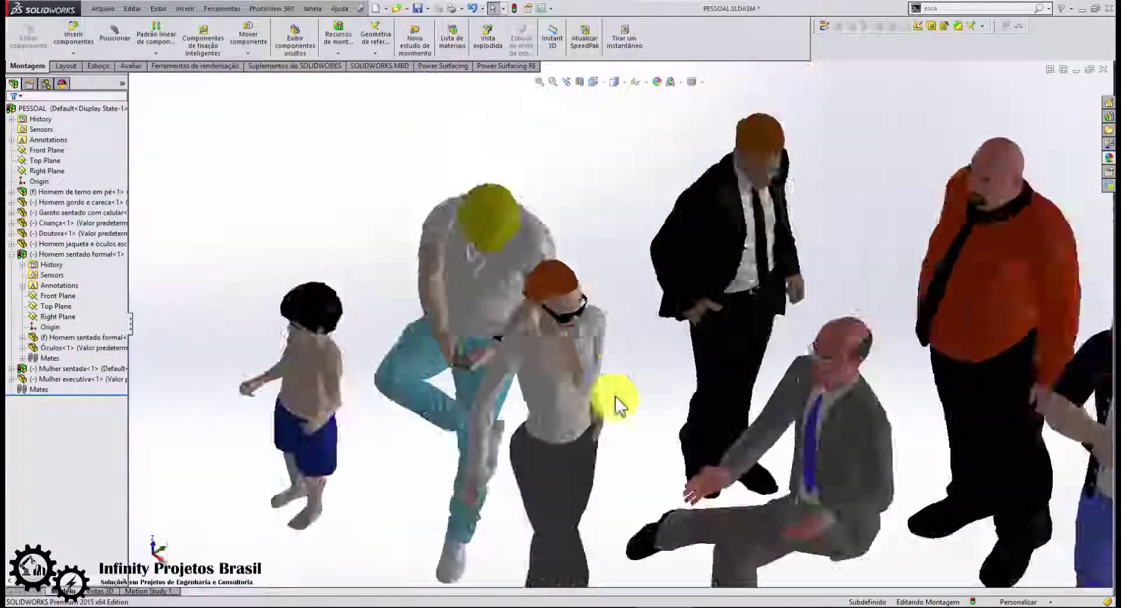
scroll(662, 258, "down", 4)
middle_click_drag(662, 258, 681, 381)
scroll(681, 192, "down", 3)
scroll(645, 246, "down", 3)
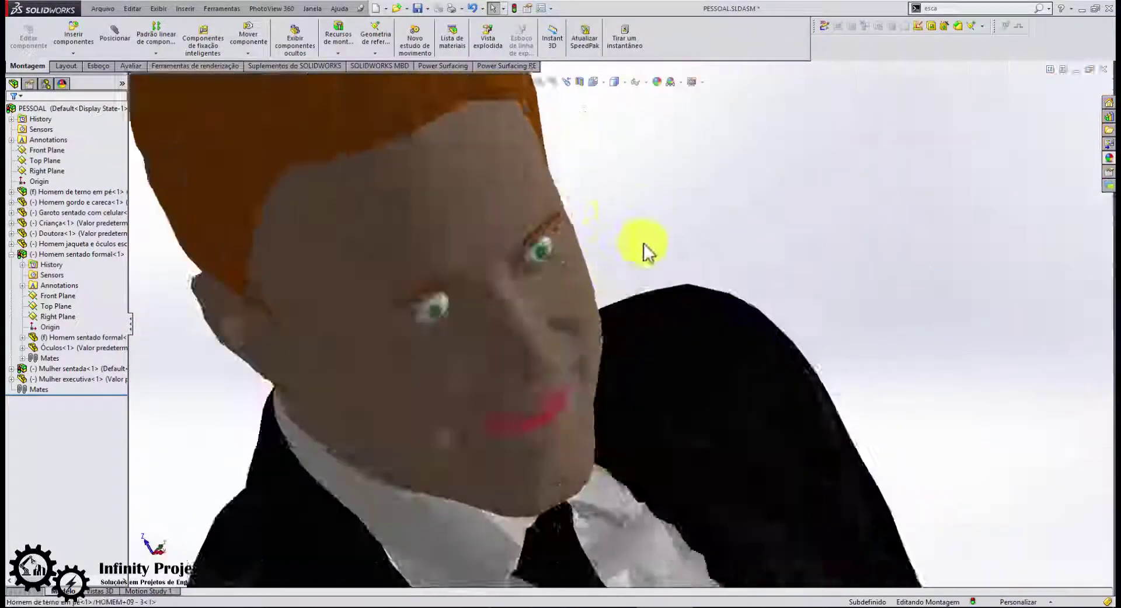
scroll(646, 245, "up", 5)
mouse_move(646, 245)
middle_mouse_down()
mouse_move(694, 419)
mouse_move(313, 113)
middle_mouse_up()
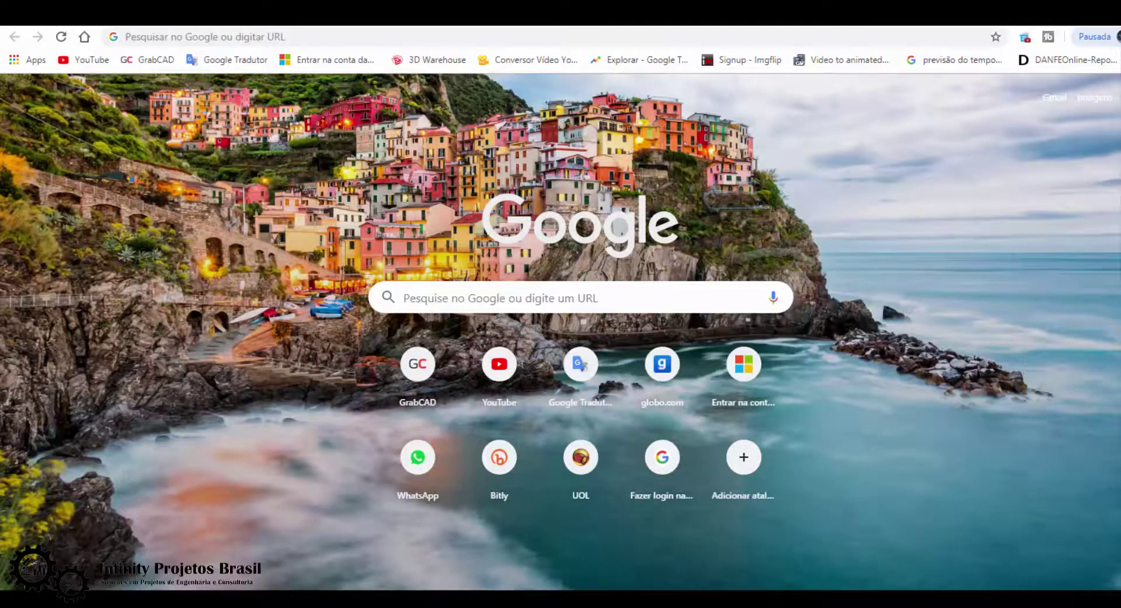
left_click(300, 35)
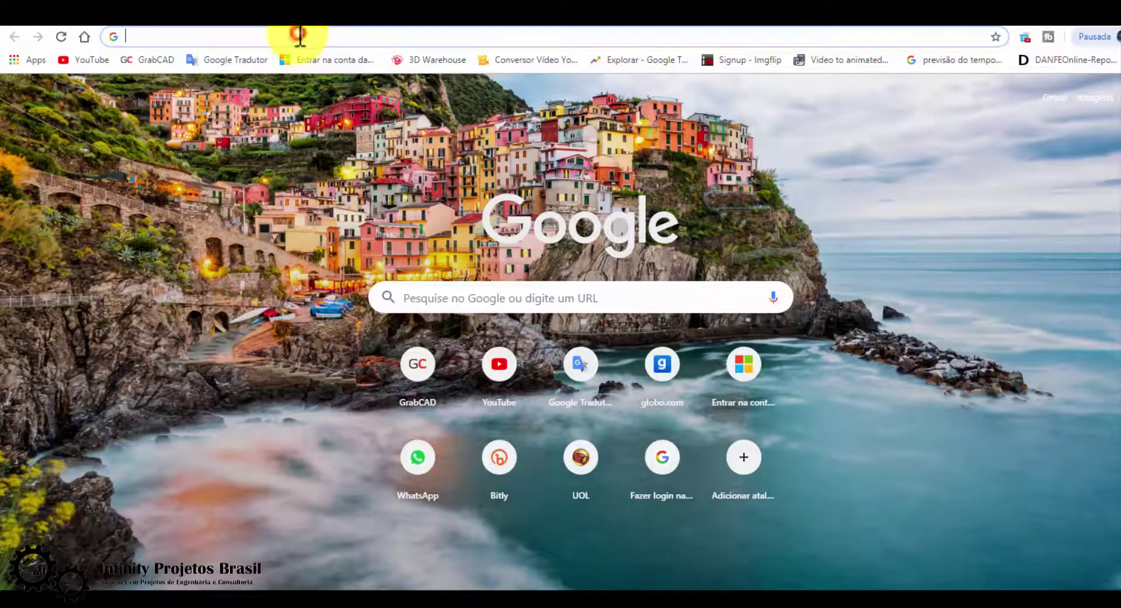
type("ww")
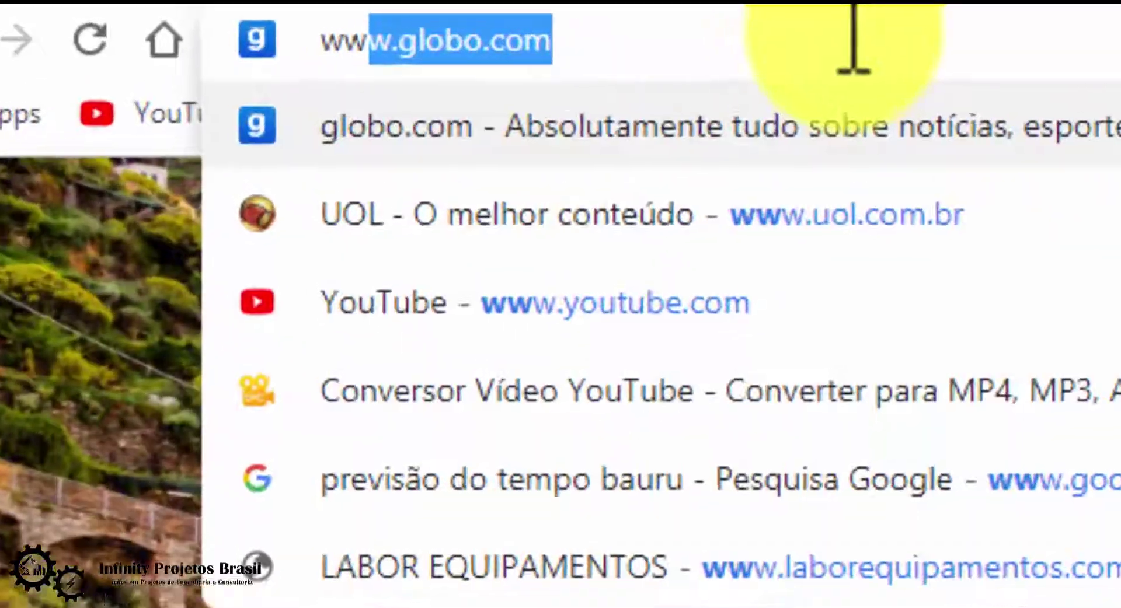
type("w.grab")
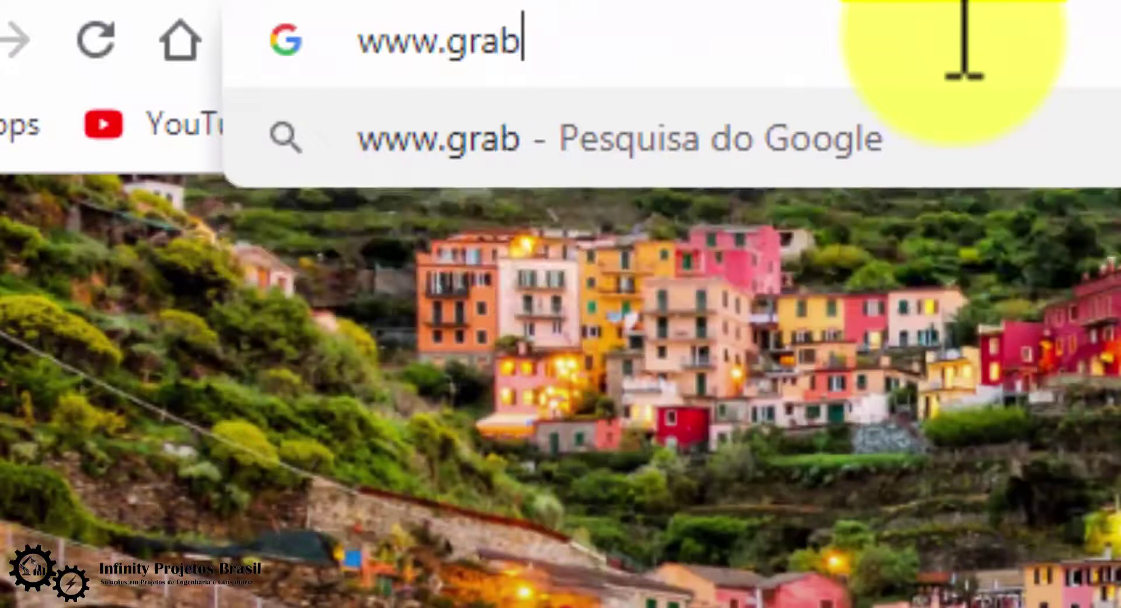
type("cad.ocm")
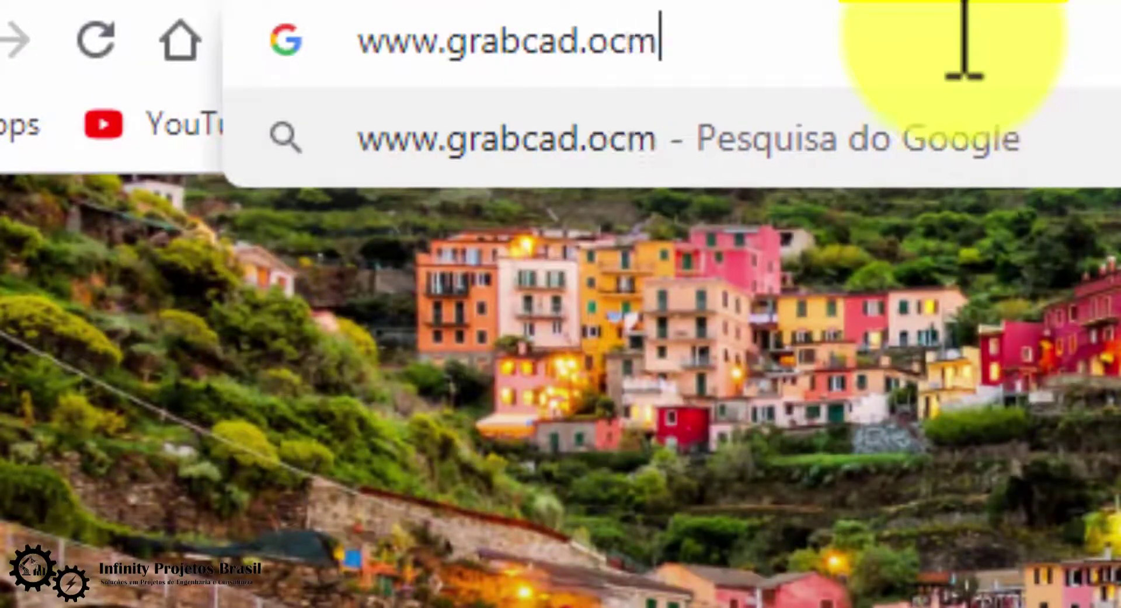
key("BackSpace")
key("BackSpace")
key("BackSpace")
type("com")
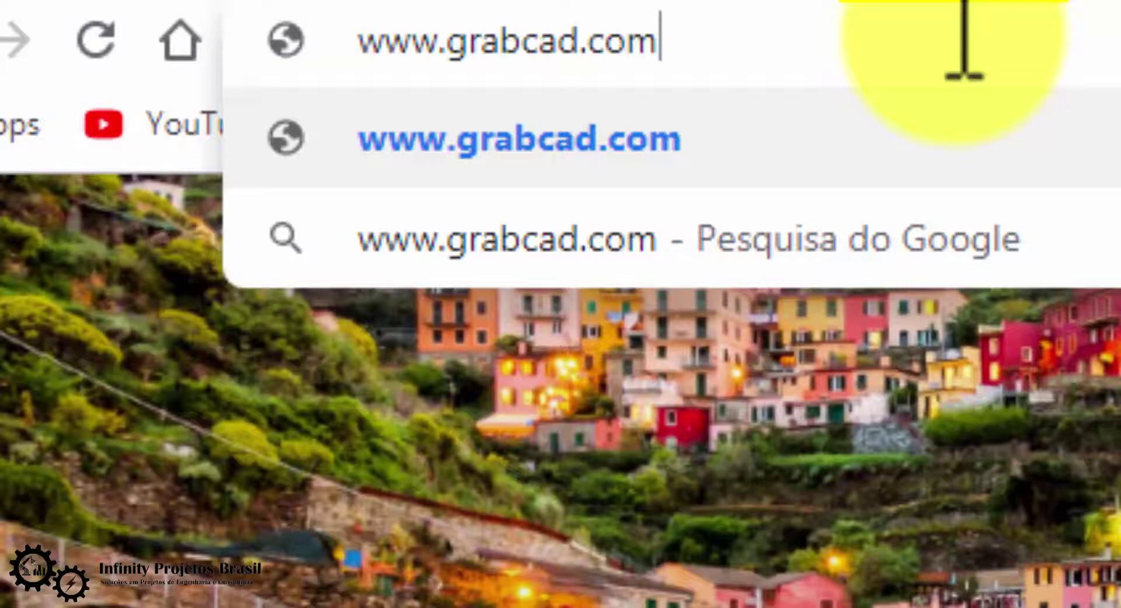
key("Return")
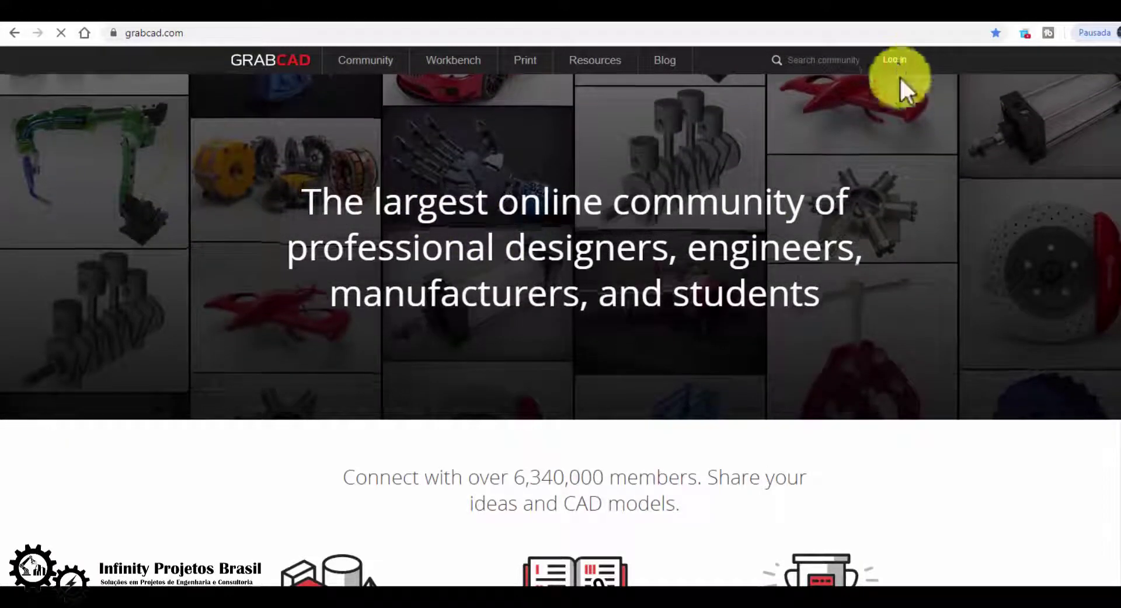
left_click(894, 61)
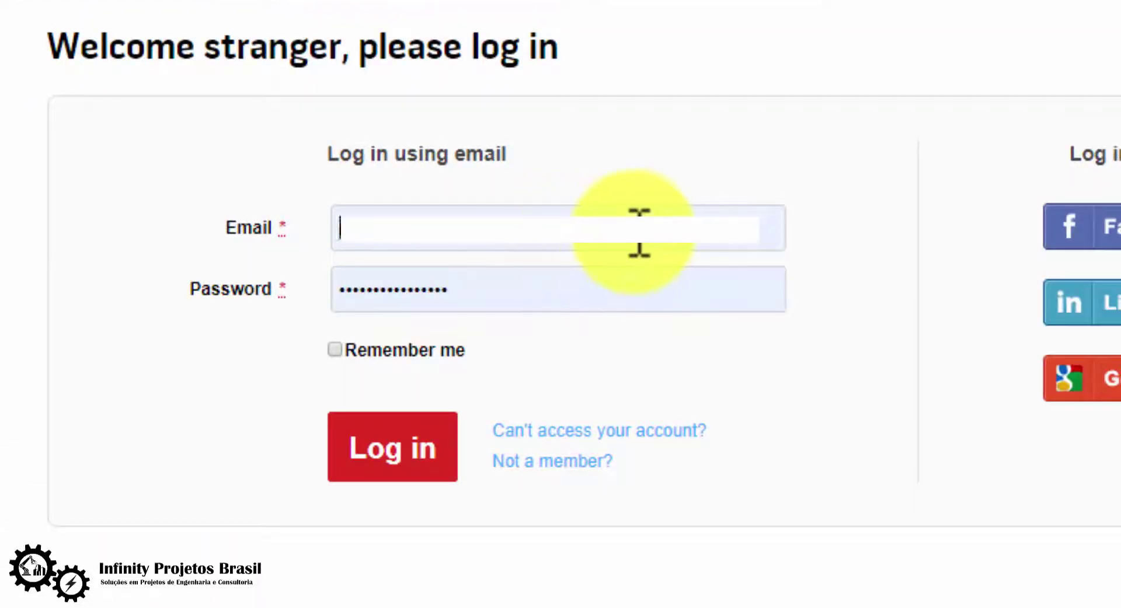
Sign in and search the GrabCAD Library for 'infinity projetos brasil', scrolling the results
left_click(424, 426)
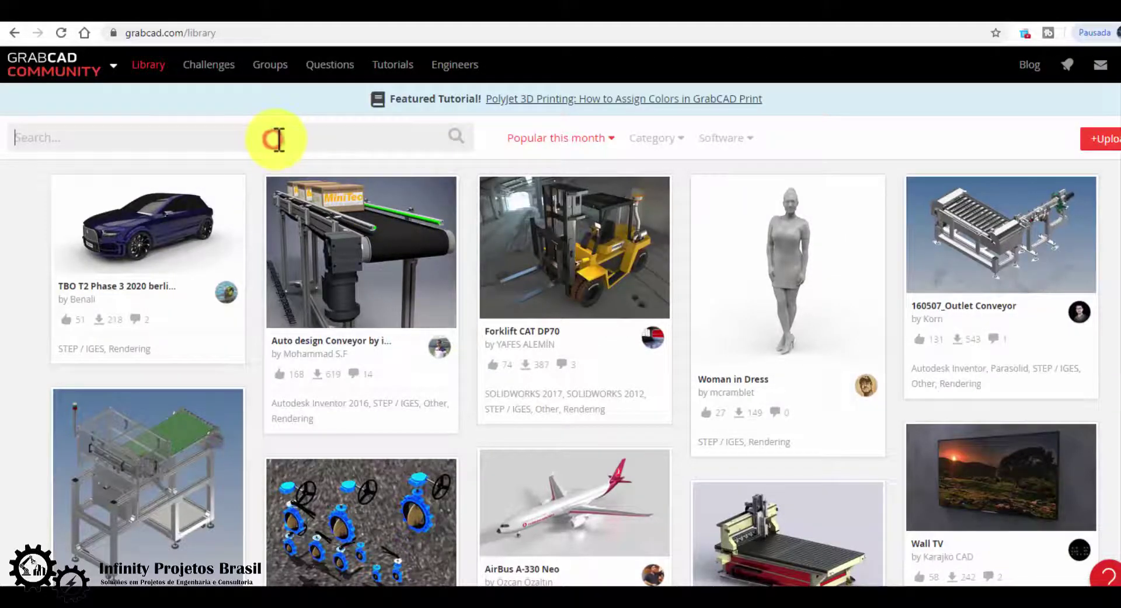
left_click(279, 139)
type("in")
type("fit")
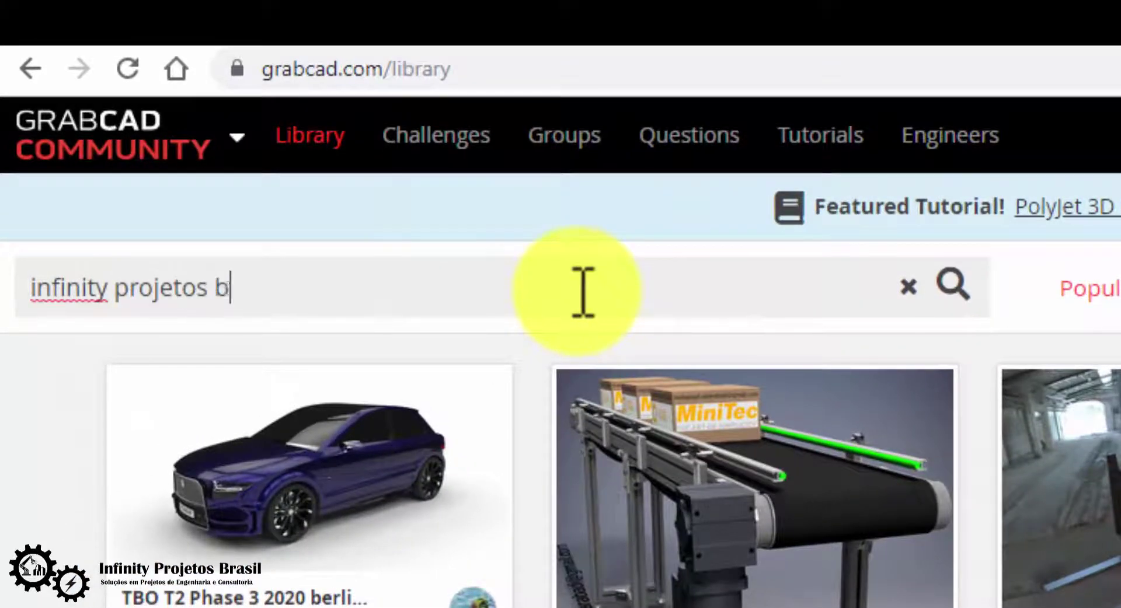
type("l")
key("Return")
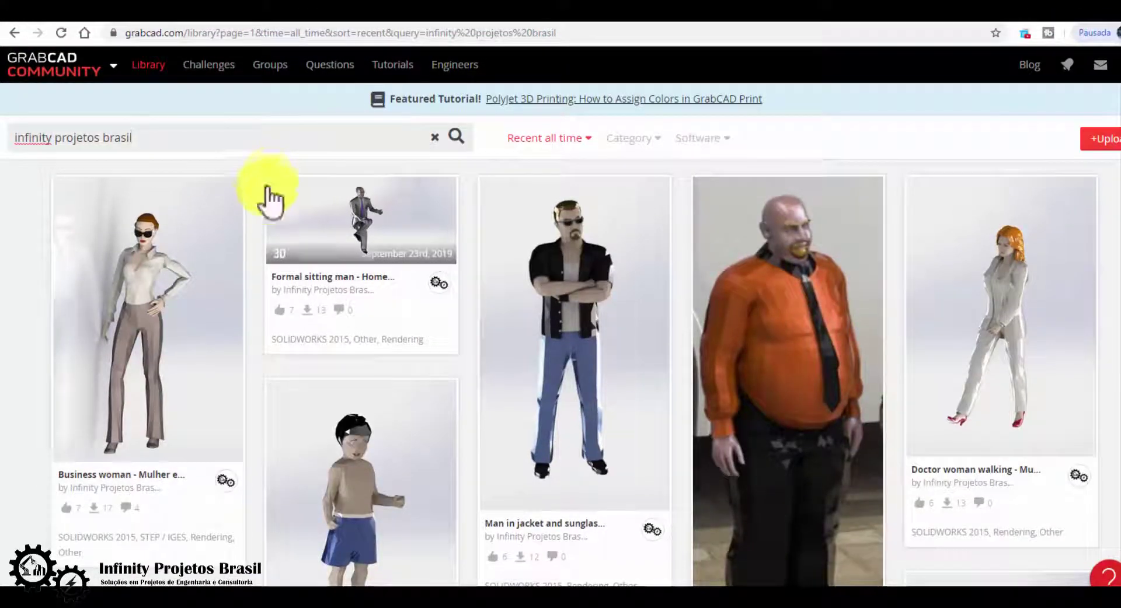
scroll(265, 196, "down", 3)
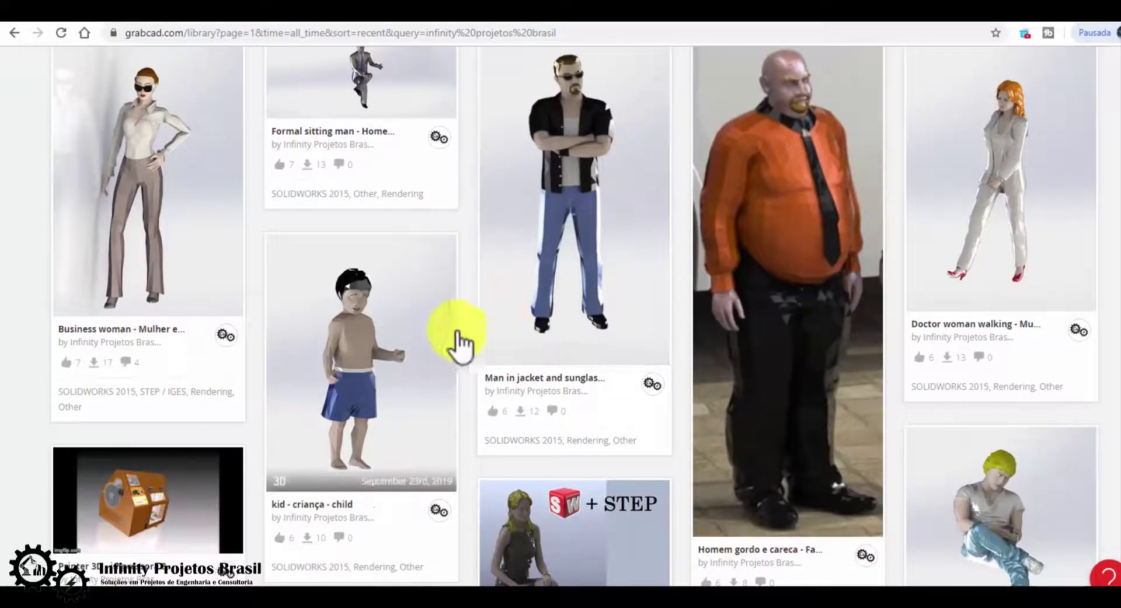
scroll(464, 333, "down", 3)
scroll(466, 296, "down", 3)
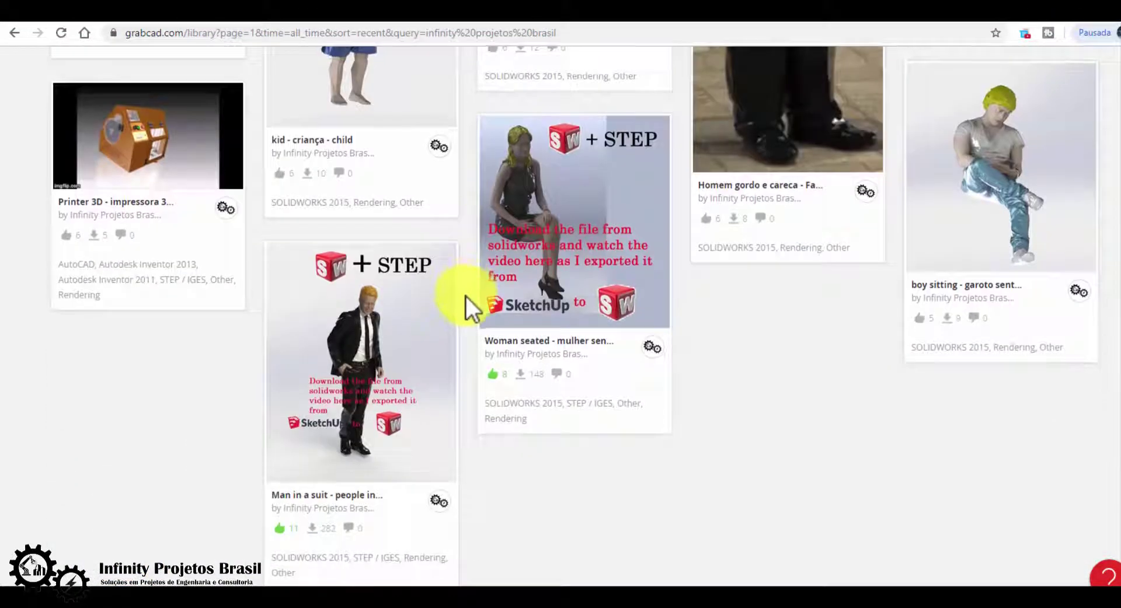
scroll(685, 439, "down", 2)
scroll(677, 433, "up", 1)
Open the Printer 3D - impressora 3D model, like it, and scroll to the More by section
scroll(675, 429, "up", 2)
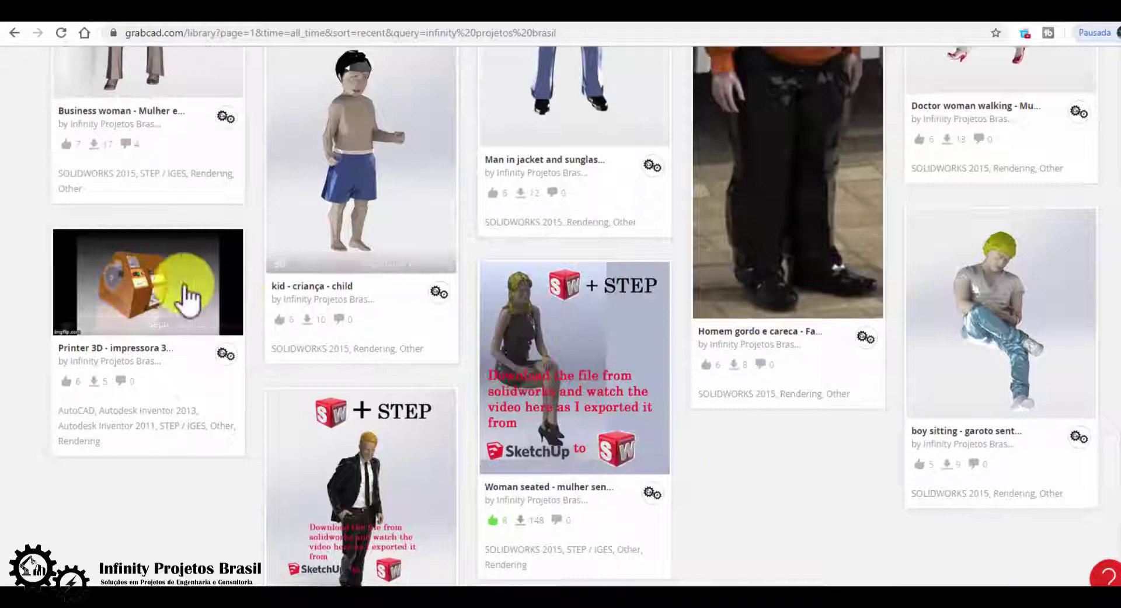
left_click(180, 295)
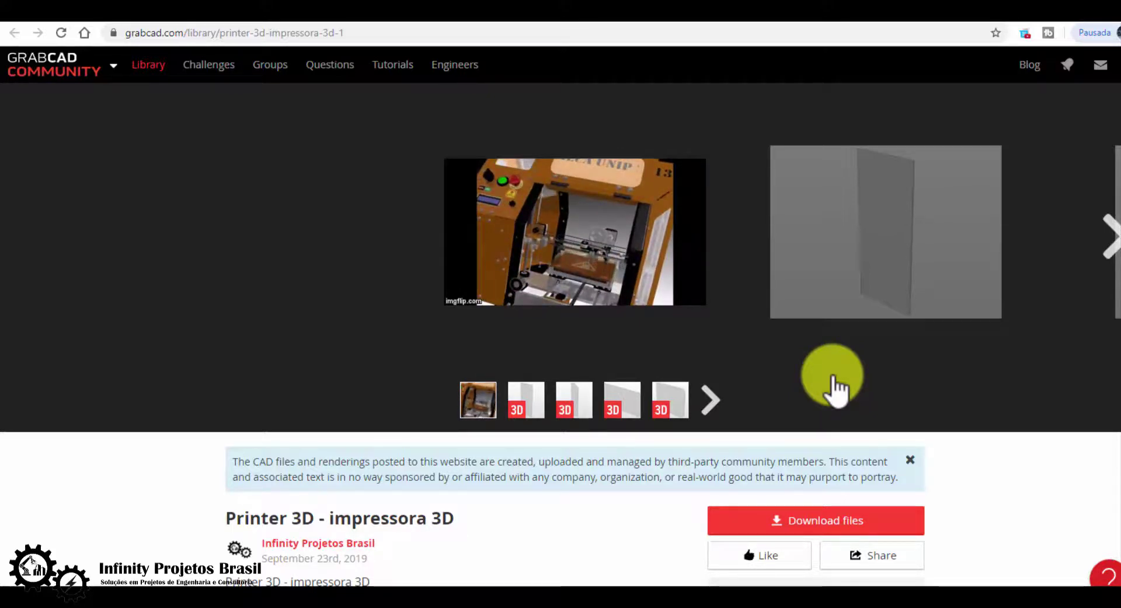
scroll(834, 388, "down", 1)
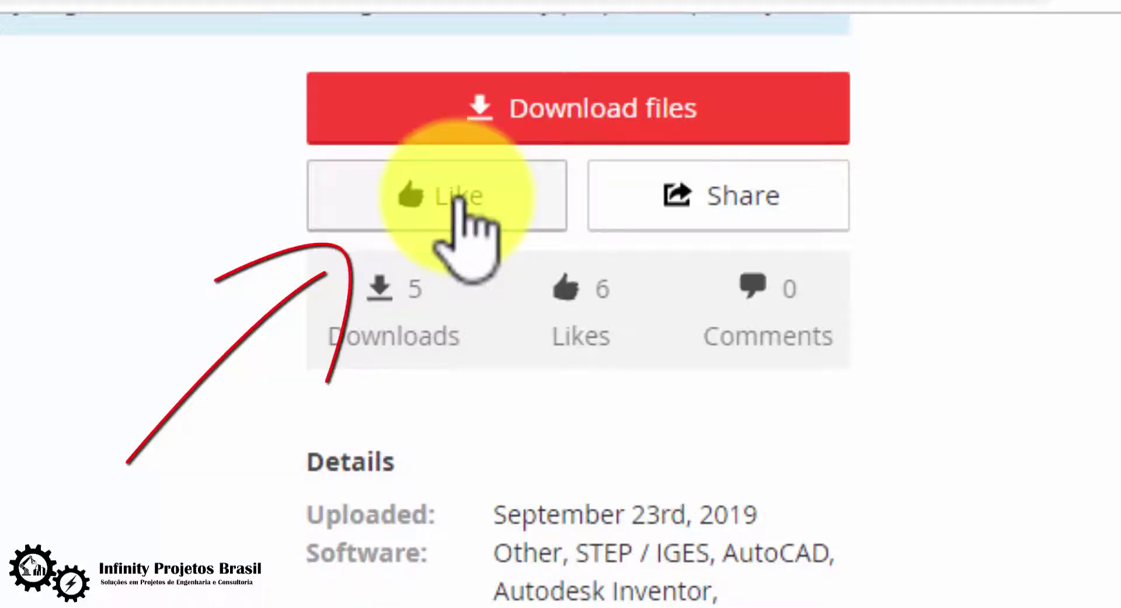
left_click(459, 196)
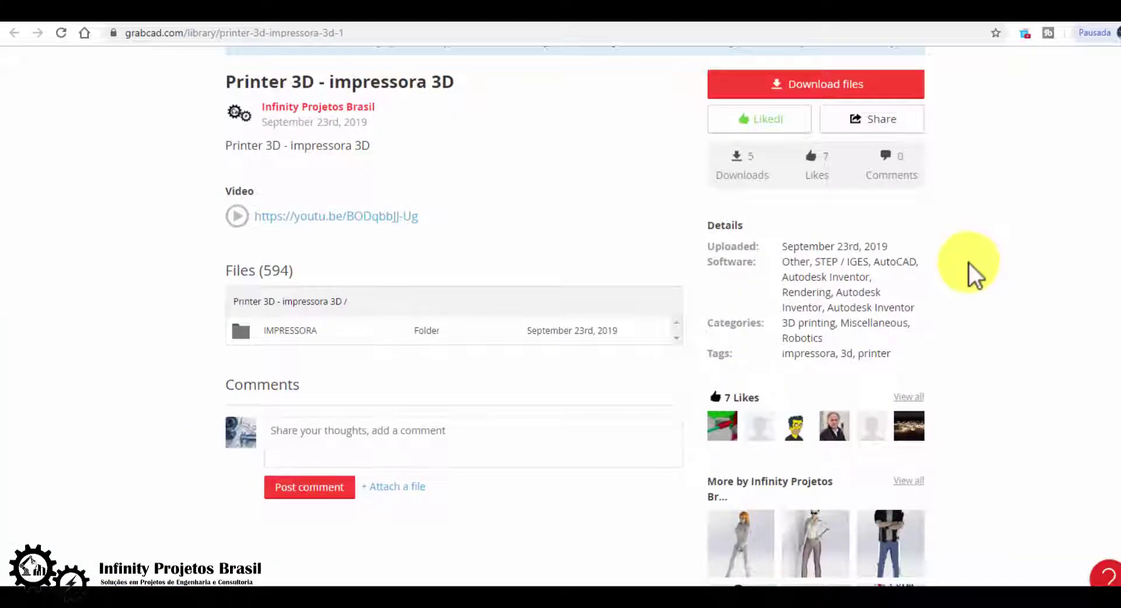
scroll(969, 266, "down", 1)
scroll(972, 281, "down", 1)
scroll(979, 300, "down", 1)
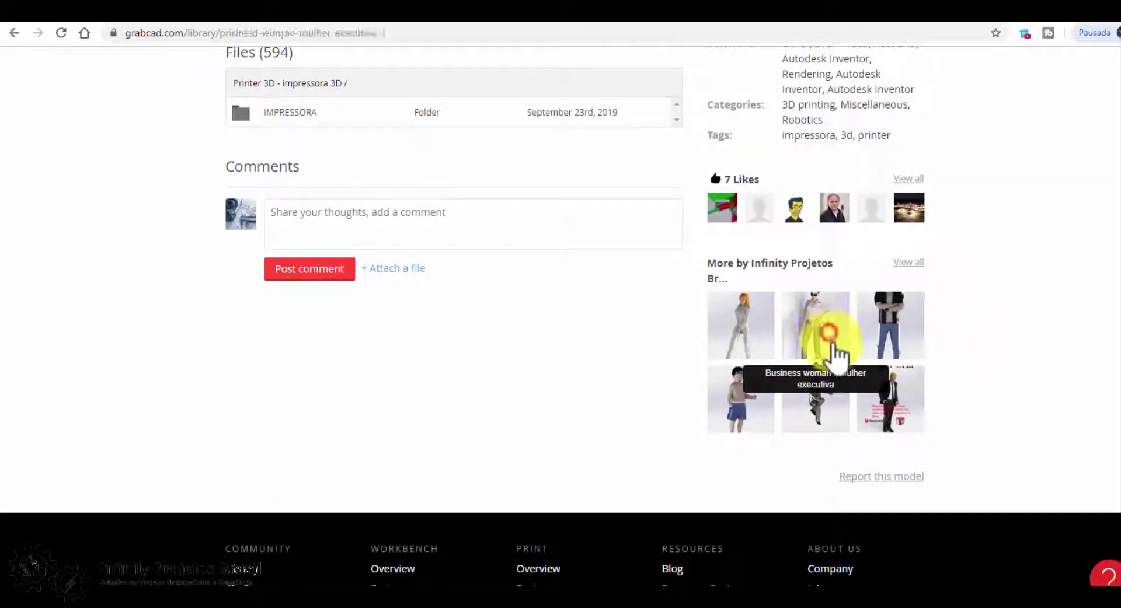
Open the Business woman - Mulher executiva model and list all models by its author
left_click(834, 343)
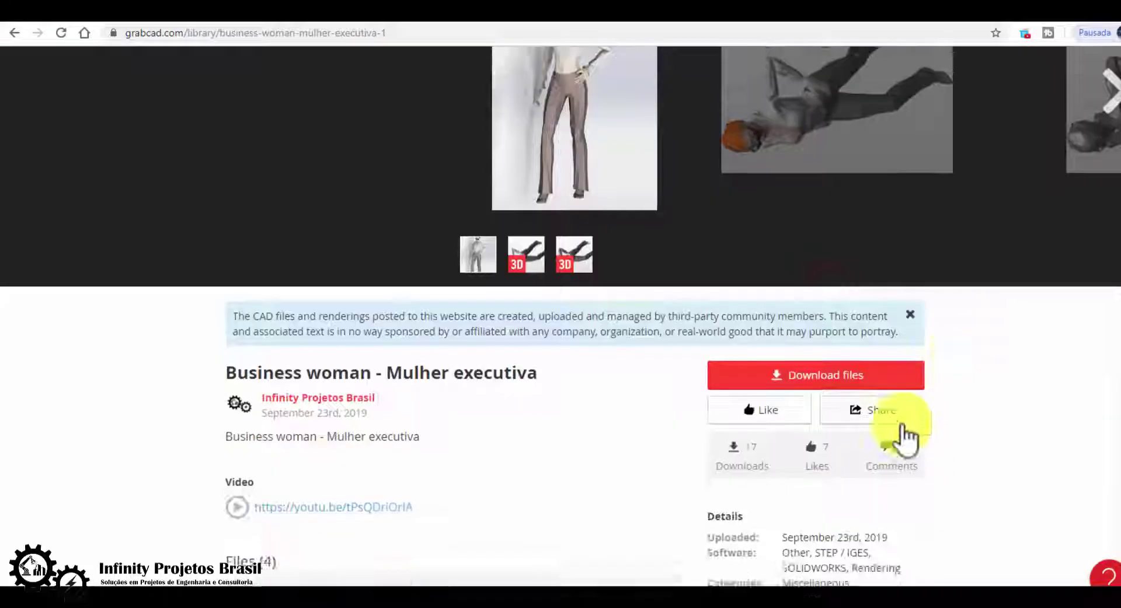
scroll(978, 419, "down", 1)
scroll(875, 268, "down", 3)
scroll(969, 421, "down", 1)
scroll(917, 377, "down", 2)
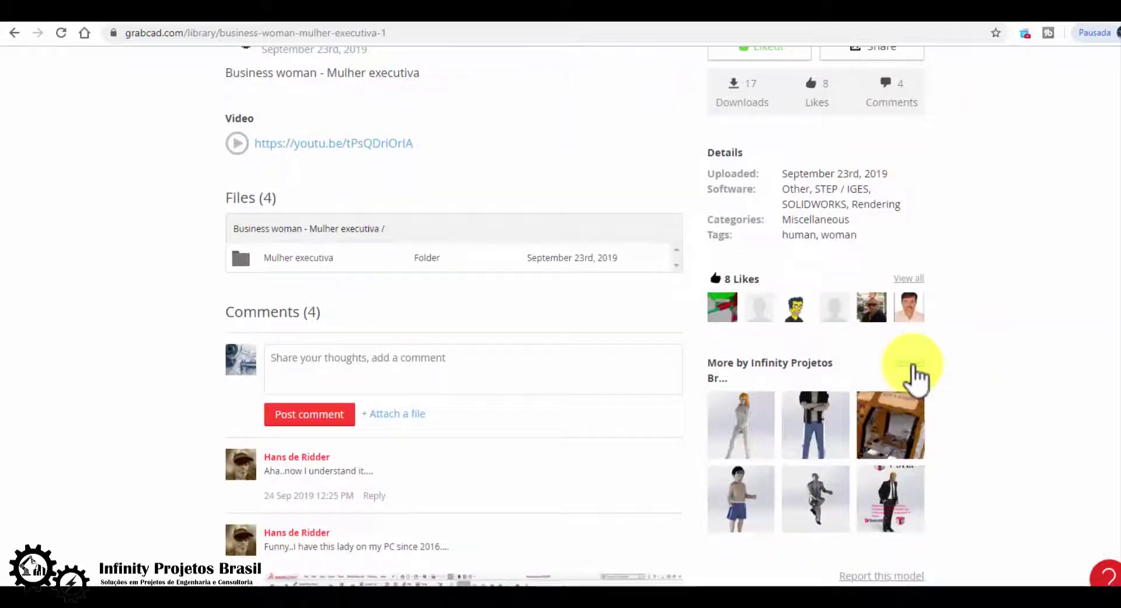
left_click(912, 365)
scroll(977, 428, "down", 5)
scroll(972, 419, "down", 2)
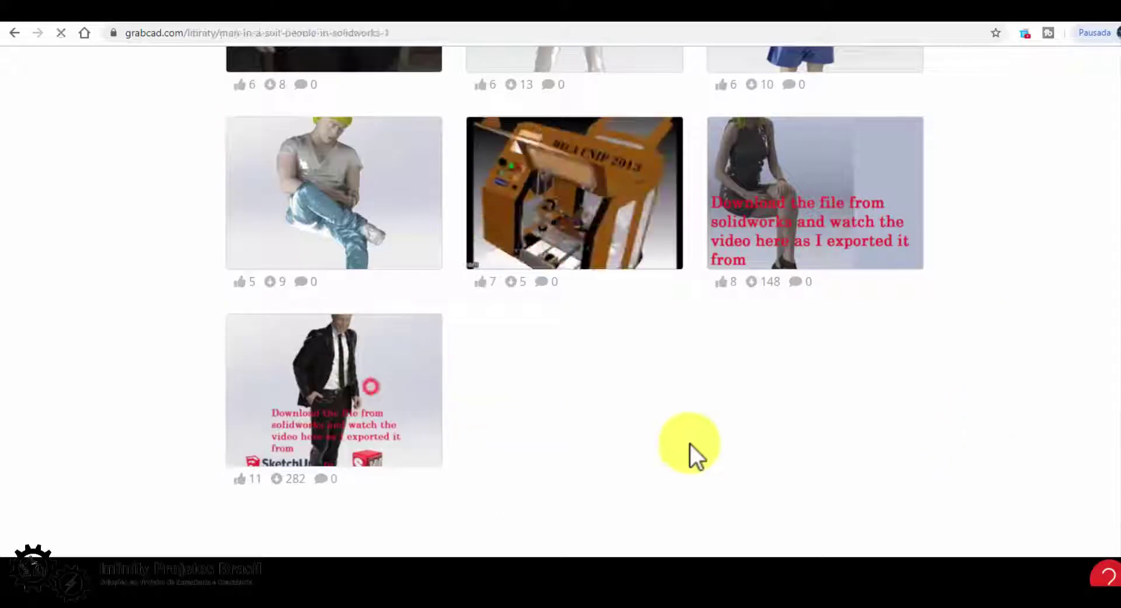
Open the Man in a suit model, then the Infinity Projetos Brasil author profile
left_click(333, 380)
scroll(934, 479, "down", 2)
scroll(960, 460, "down", 6)
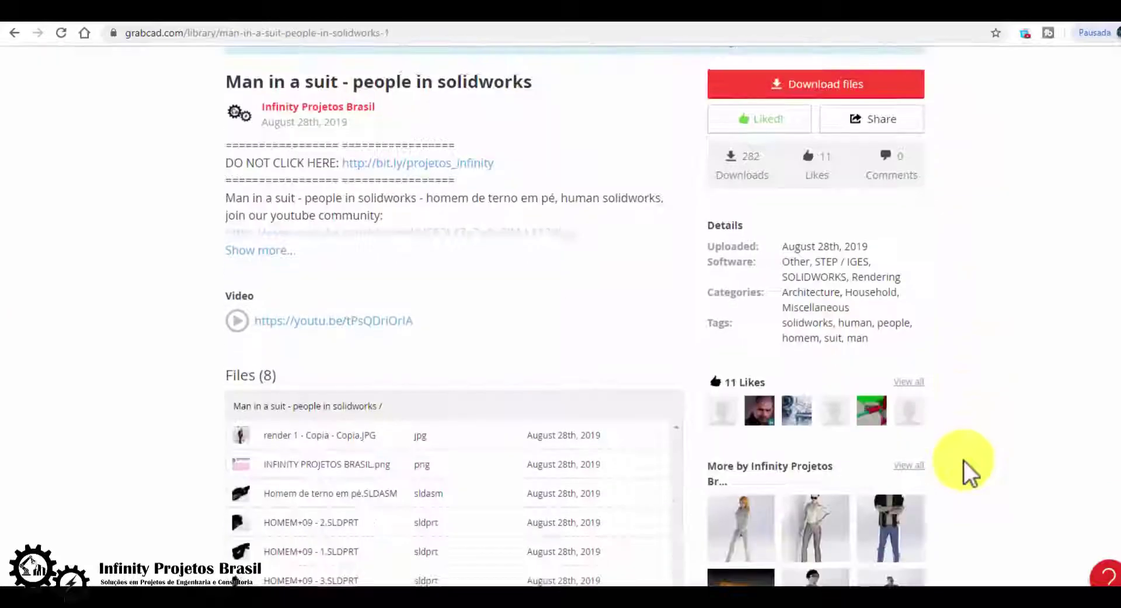
scroll(965, 461, "down", 4)
scroll(966, 461, "up", 5)
scroll(971, 463, "up", 6)
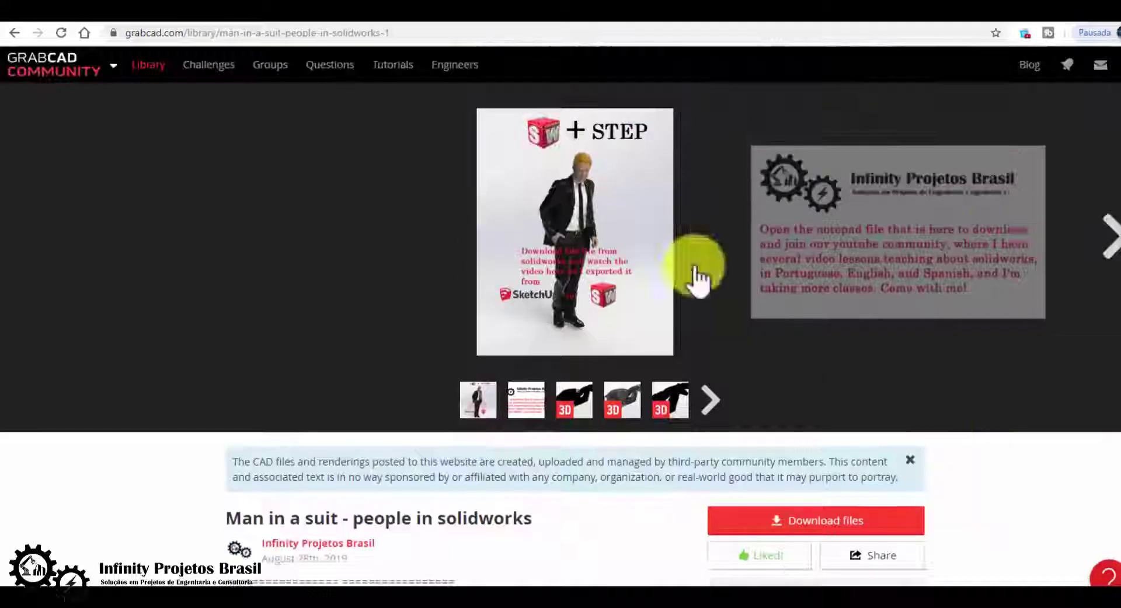
left_click(330, 542)
scroll(409, 379, "down", 1)
scroll(546, 533, "down", 5)
Show the author's tutorials and play the Impressora 3D animação inventor tutorial video
scroll(938, 493, "up", 2)
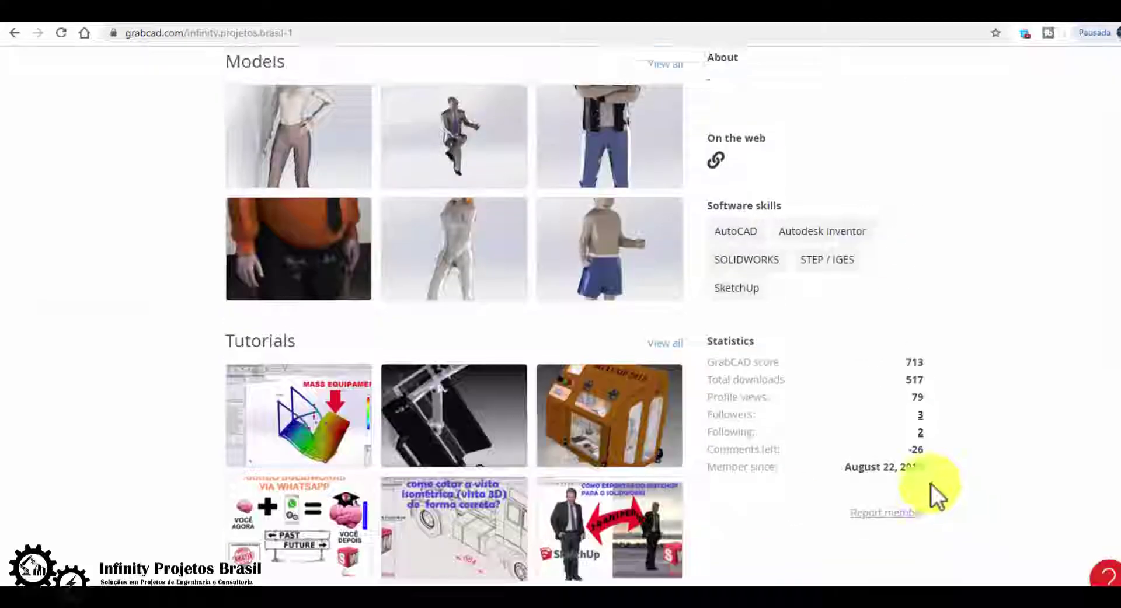
scroll(817, 437, "up", 4)
left_click(469, 290)
scroll(667, 432, "down", 3)
left_click(393, 393)
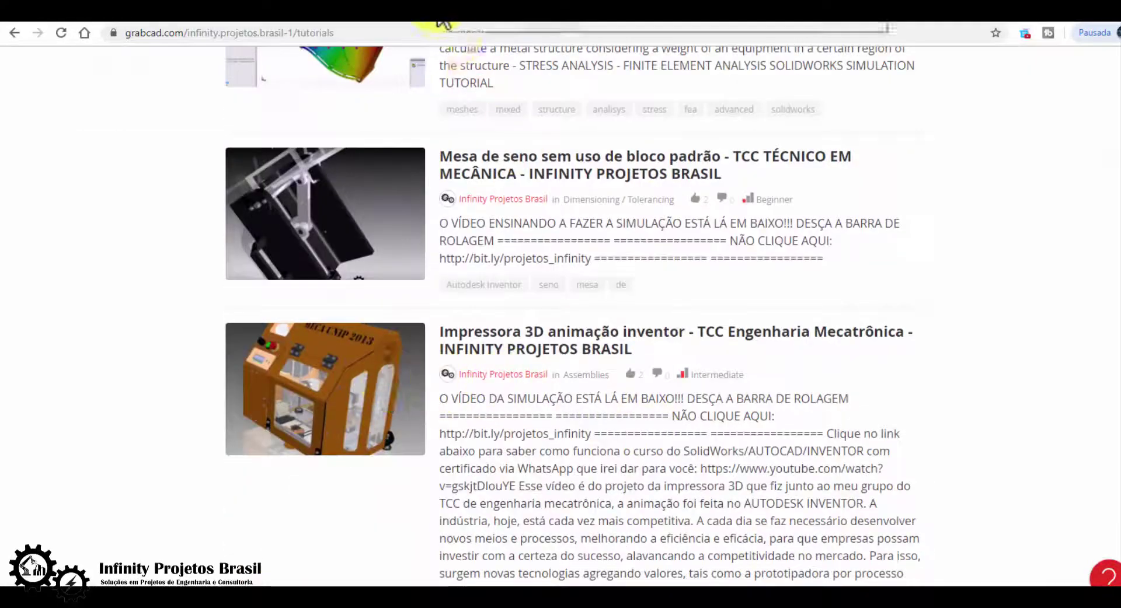
scroll(620, 320, "down", 8)
scroll(531, 334, "down", 10)
scroll(574, 370, "down", 3)
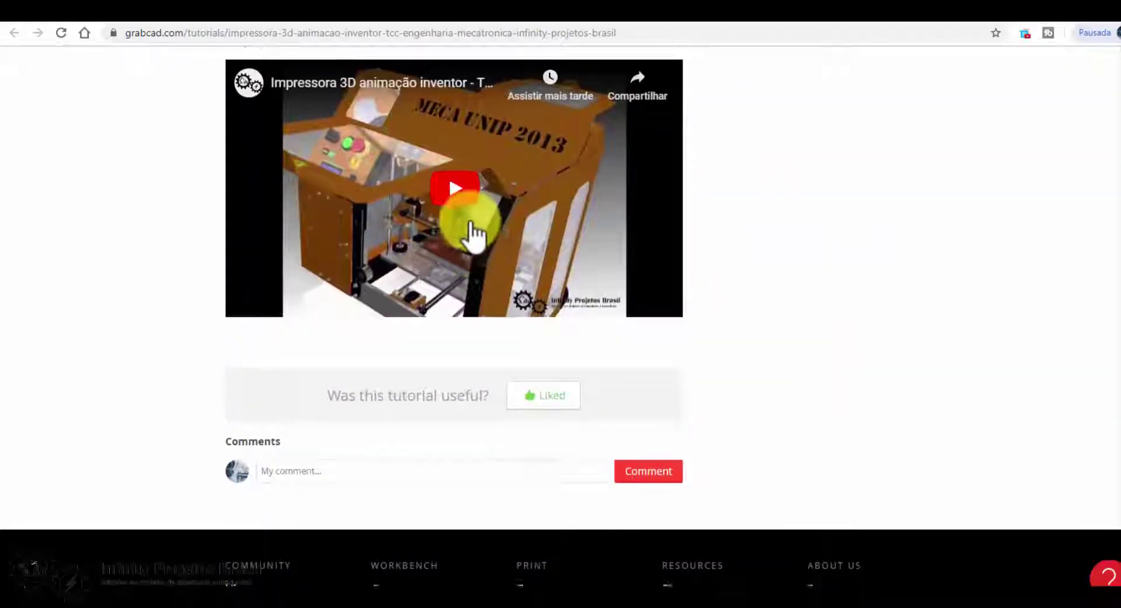
left_click(519, 464)
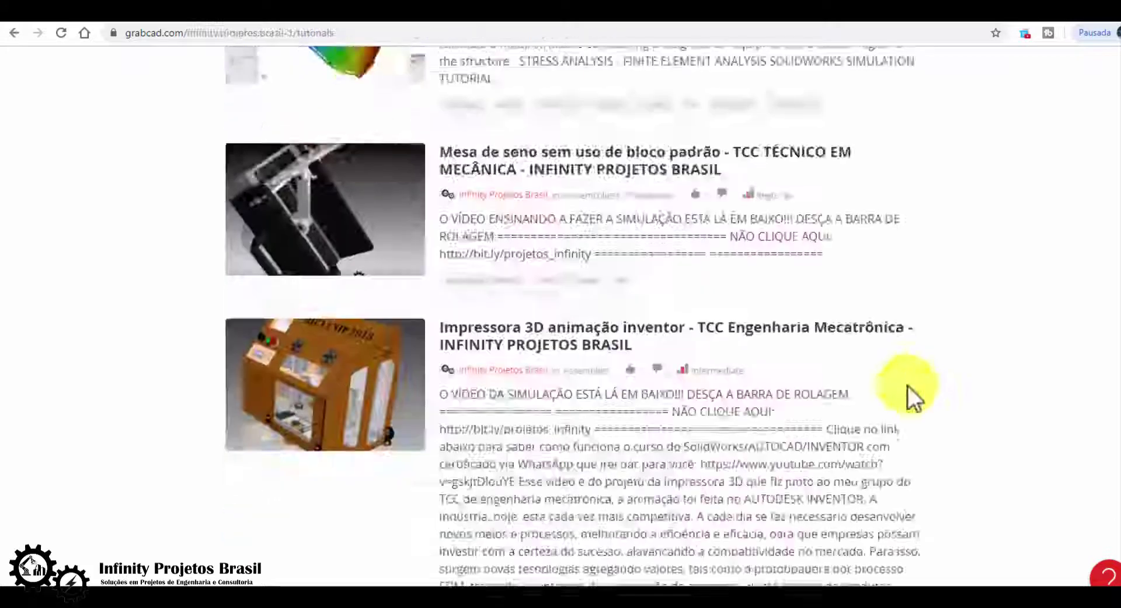
scroll(908, 387, "down", 10)
scroll(955, 337, "down", 10)
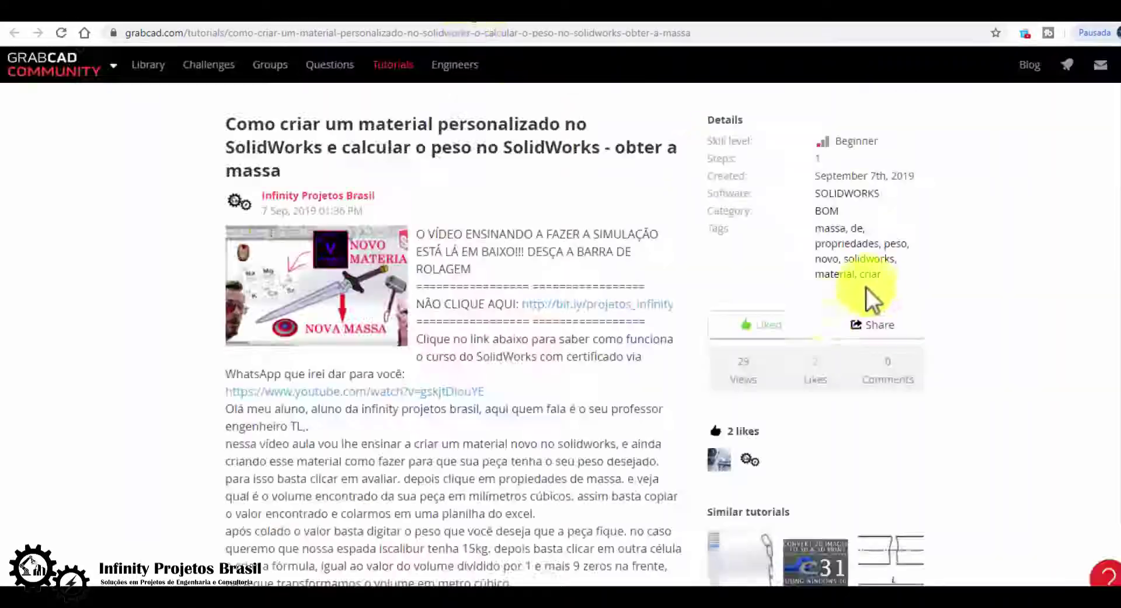
scroll(660, 397, "down", 2)
scroll(656, 396, "down", 4)
scroll(655, 395, "down", 6)
scroll(665, 401, "down", 5)
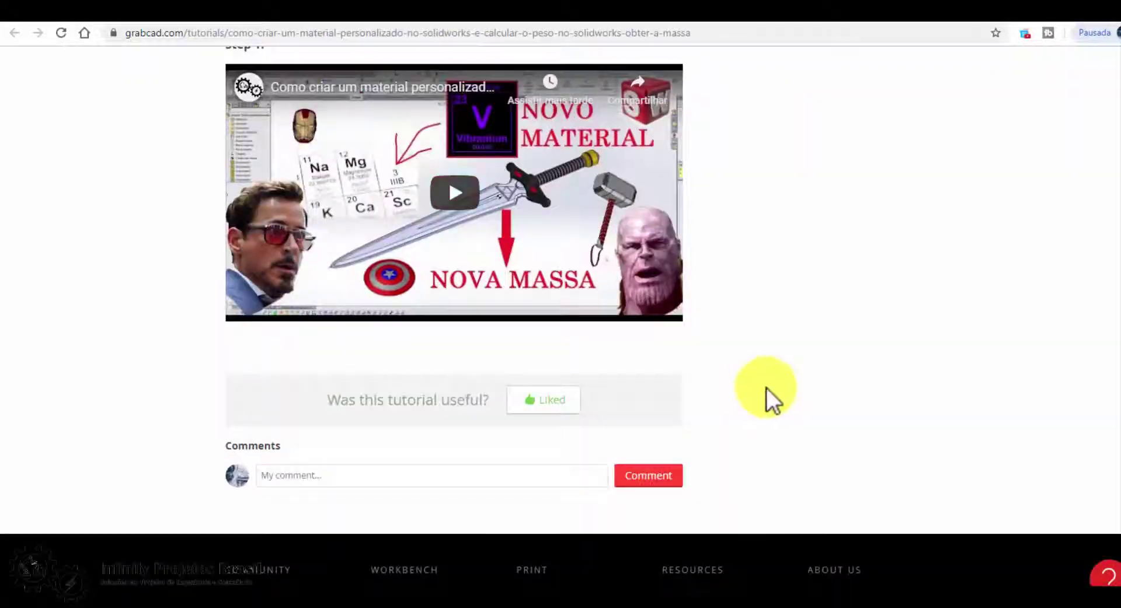
scroll(767, 390, "up", 1)
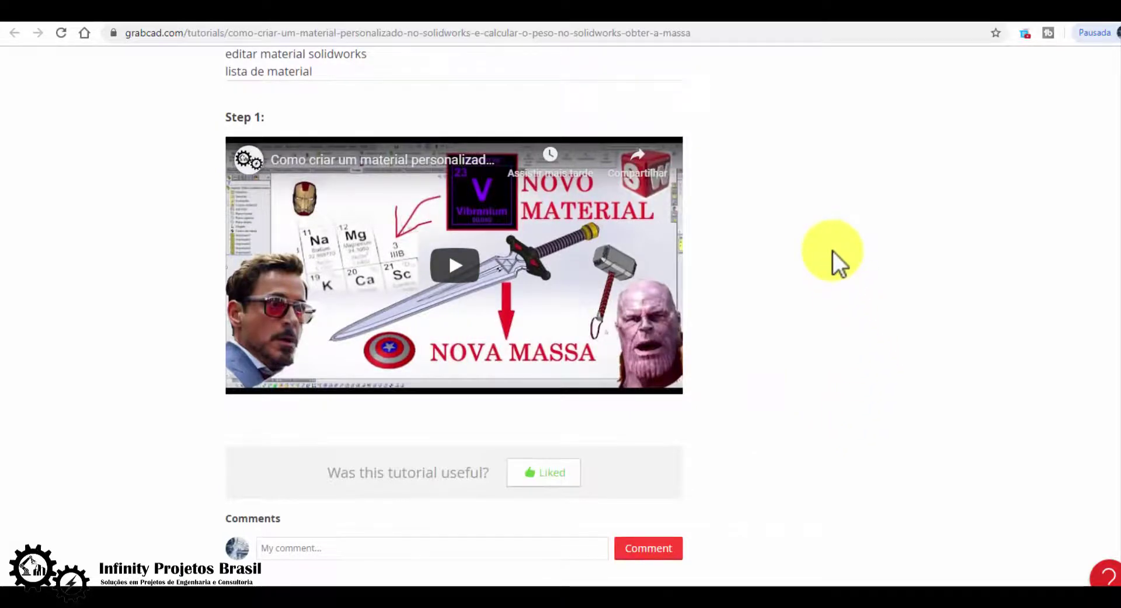
Go back to the author's tutorials list and scroll through it
key("alt+Left")
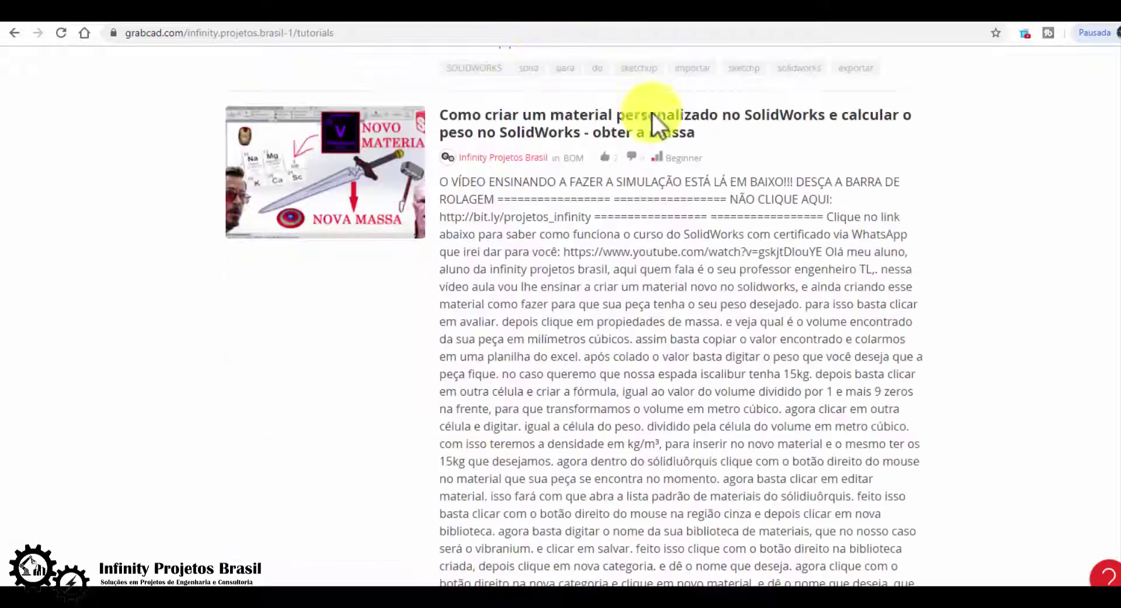
scroll(899, 275, "down", 6)
scroll(901, 274, "down", 6)
scroll(901, 274, "down", 5)
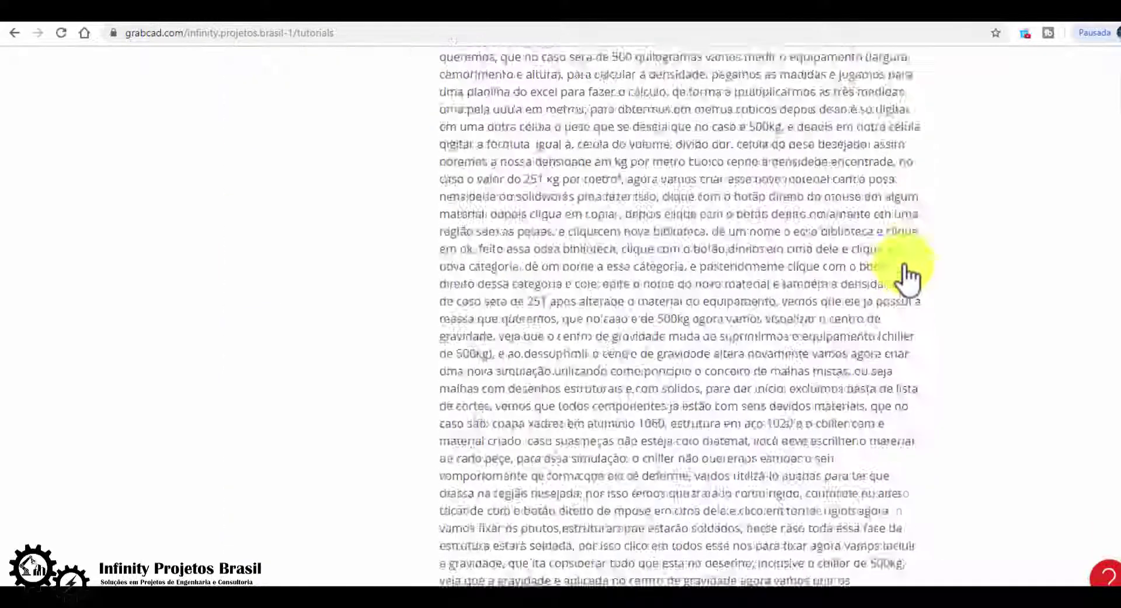
scroll(903, 269, "down", 5)
scroll(905, 262, "down", 5)
scroll(908, 257, "down", 2)
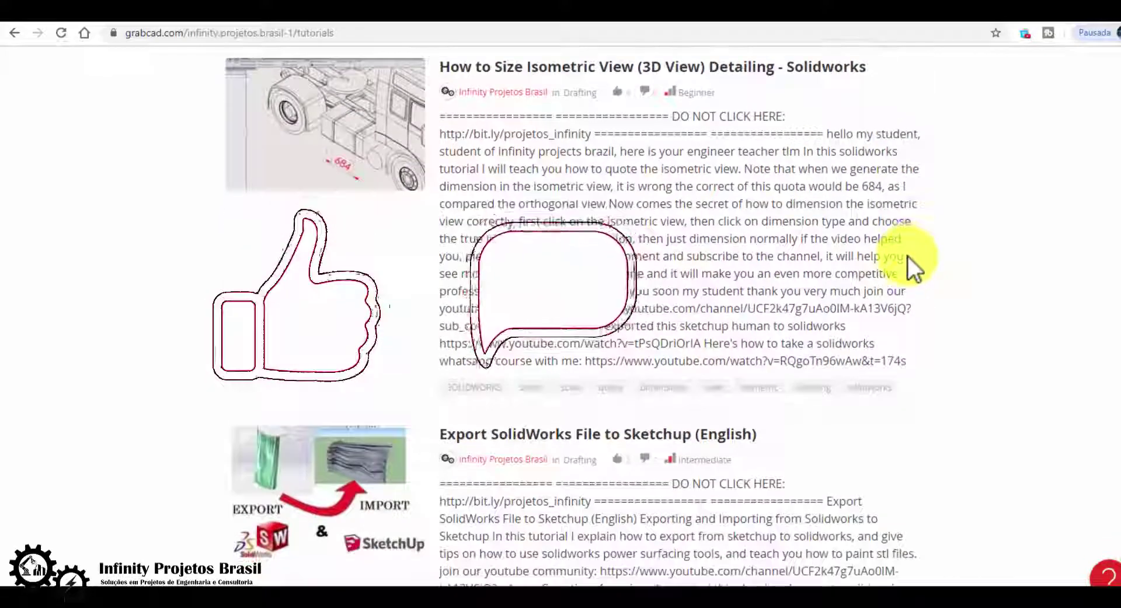
scroll(907, 256, "down", 4)
scroll(908, 257, "down", 5)
scroll(910, 255, "down", 1)
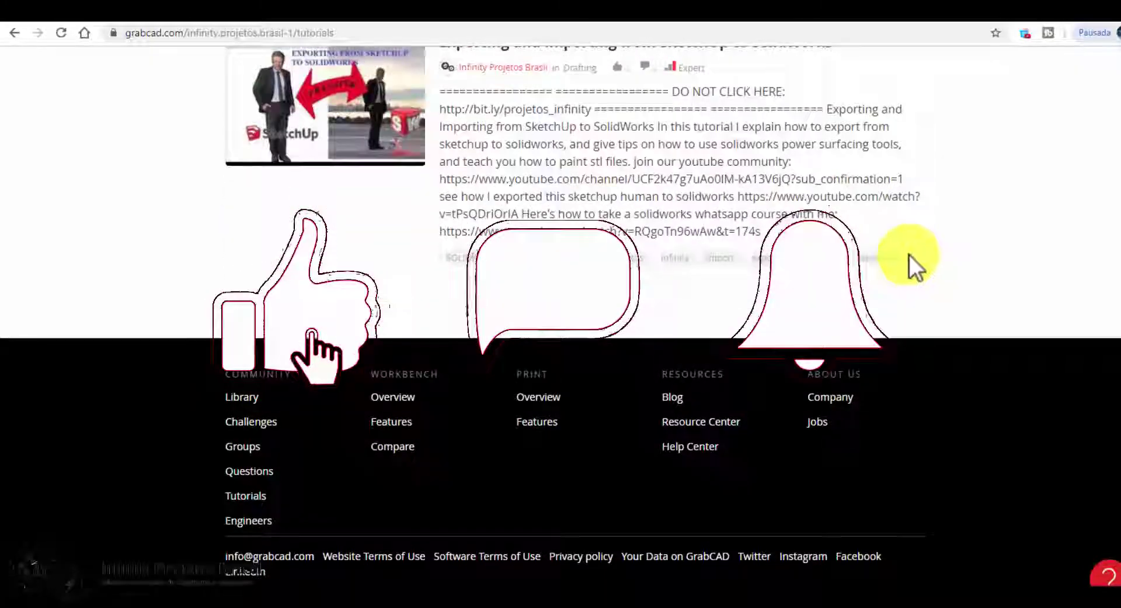
scroll(855, 224, "up", 2)
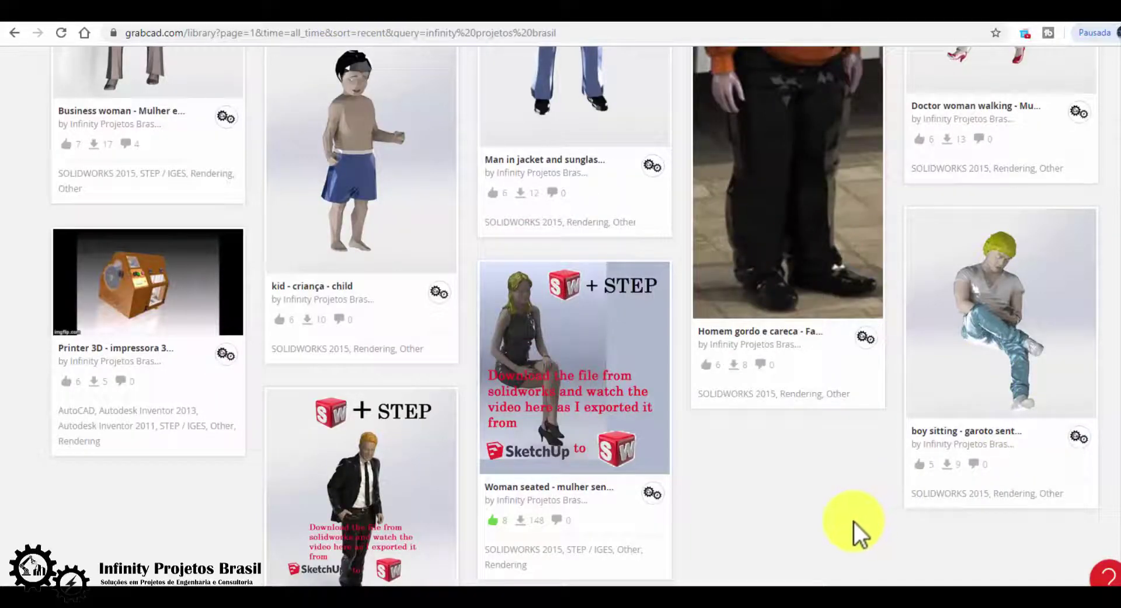
scroll(851, 537, "up", 3)
scroll(870, 537, "up", 4)
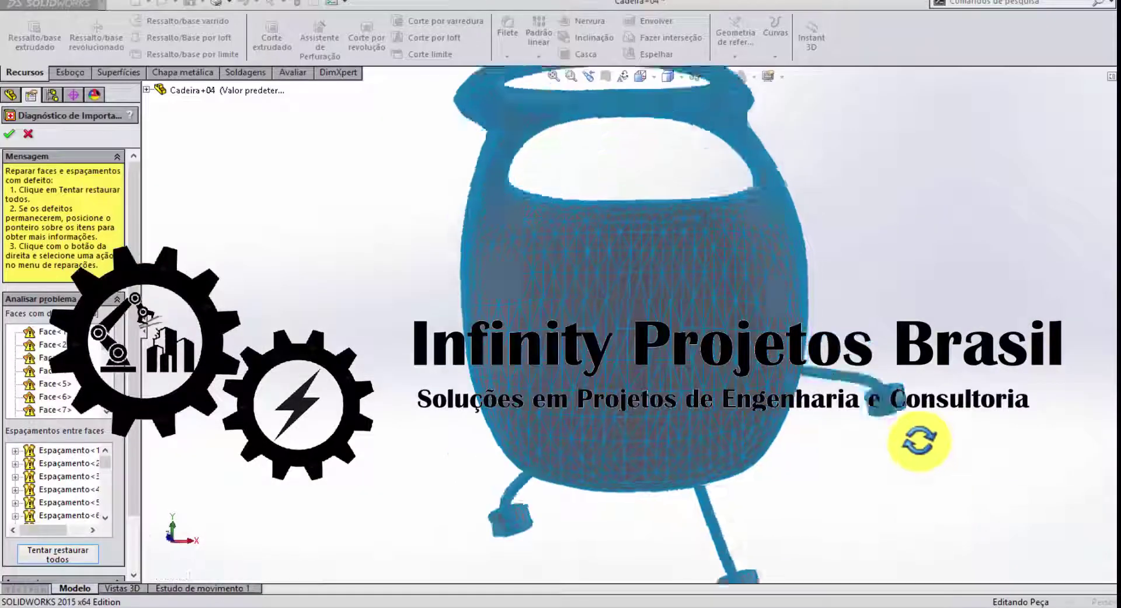
Accept the import diagnostics so the chair becomes a single imported body
left_click(27, 134)
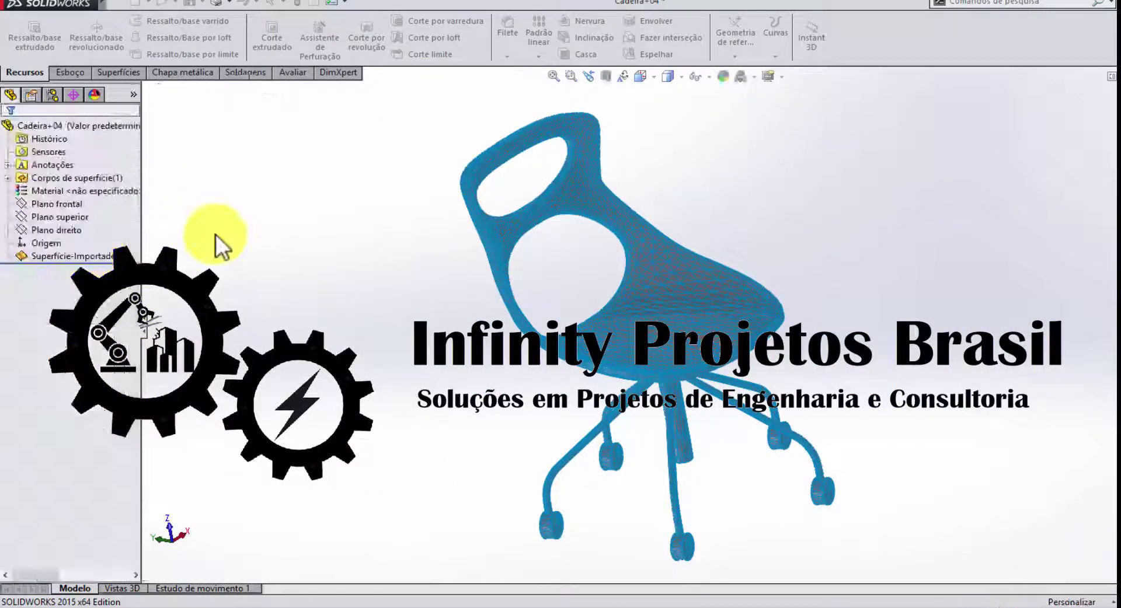
middle_click_drag(838, 375, 545, 291)
scroll(1080, 443, "up", 5)
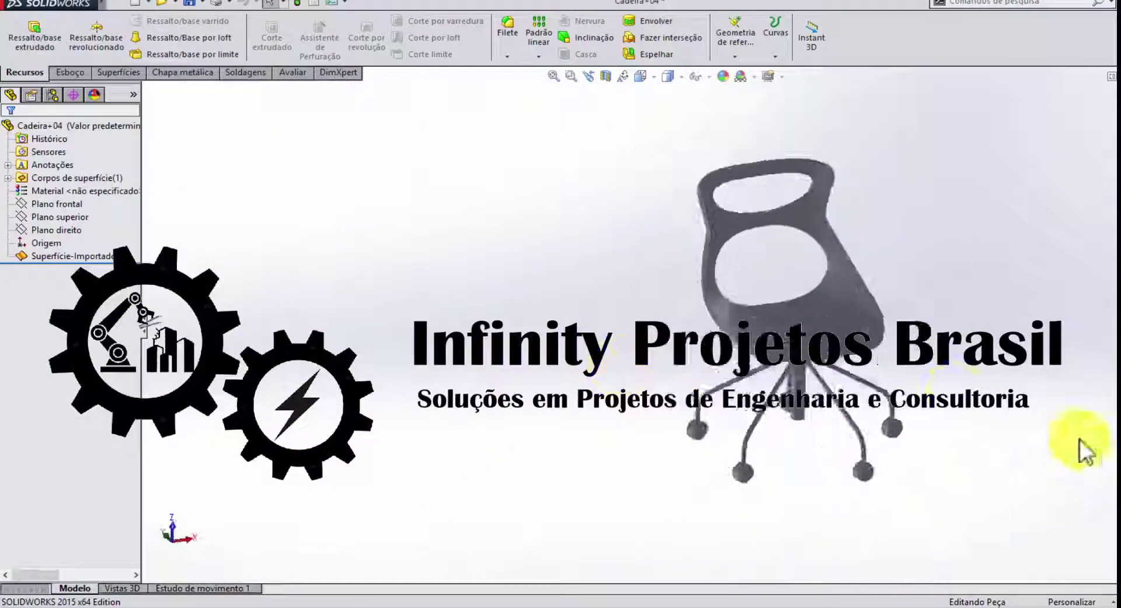
Save the chair as Cadeira+04.SLDPRT, accepting the import diagnostics again
key("ctrl+s")
key("Return")
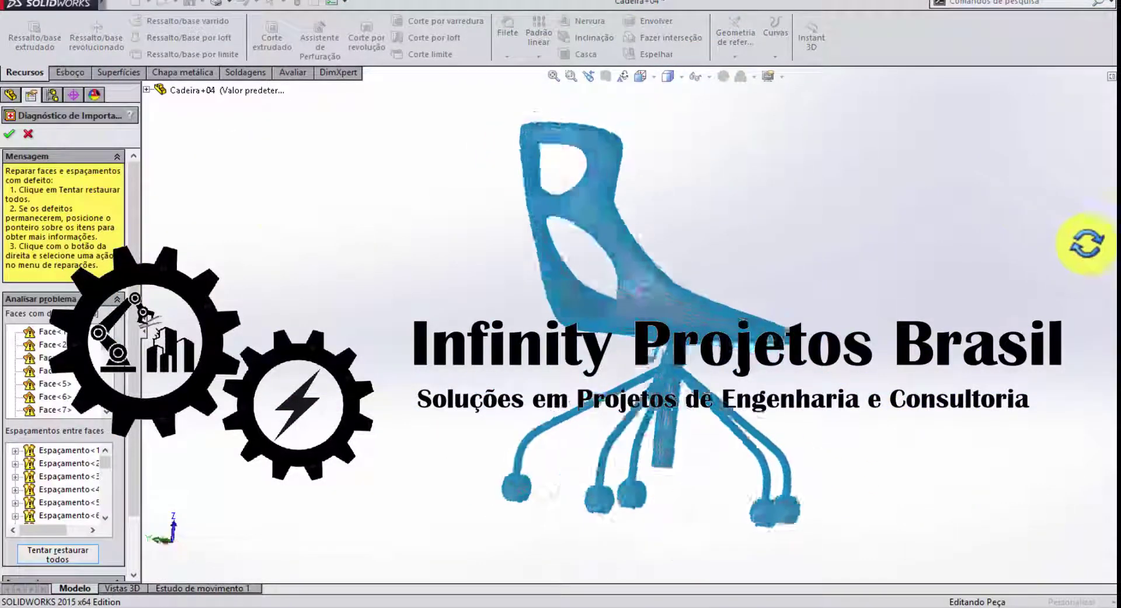
key("Return")
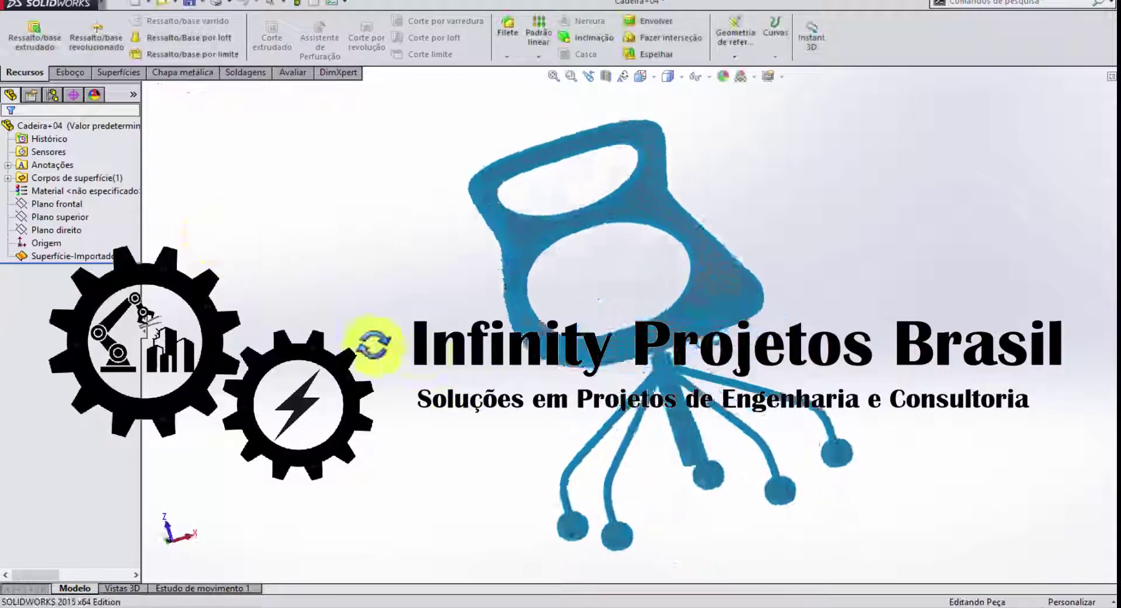
middle_click_drag(370, 343, 1098, 449)
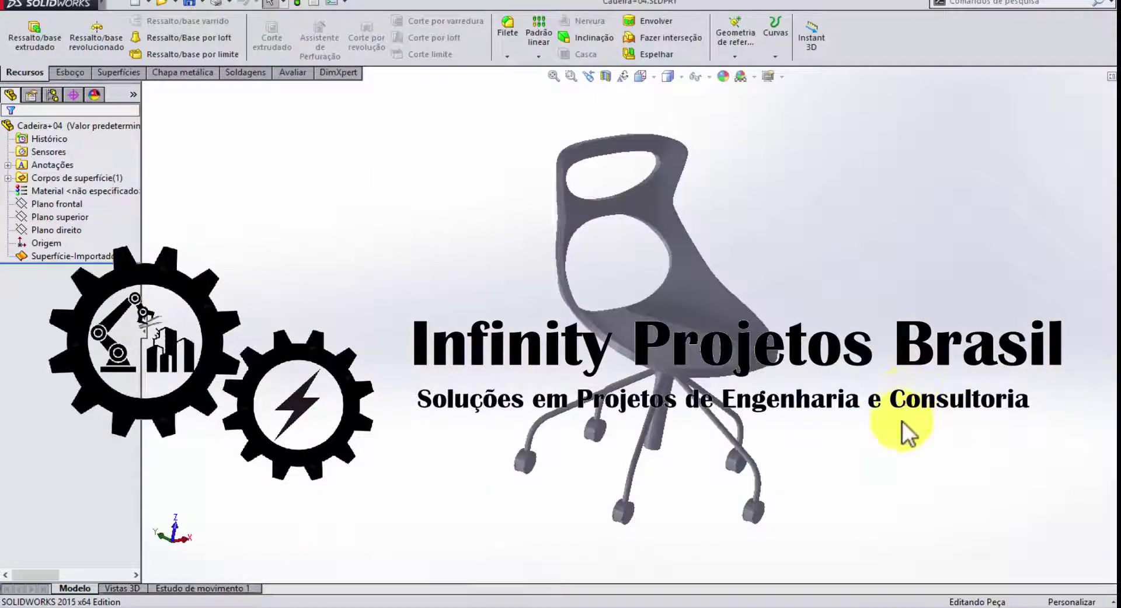
middle_click_drag(954, 498, 1026, 211)
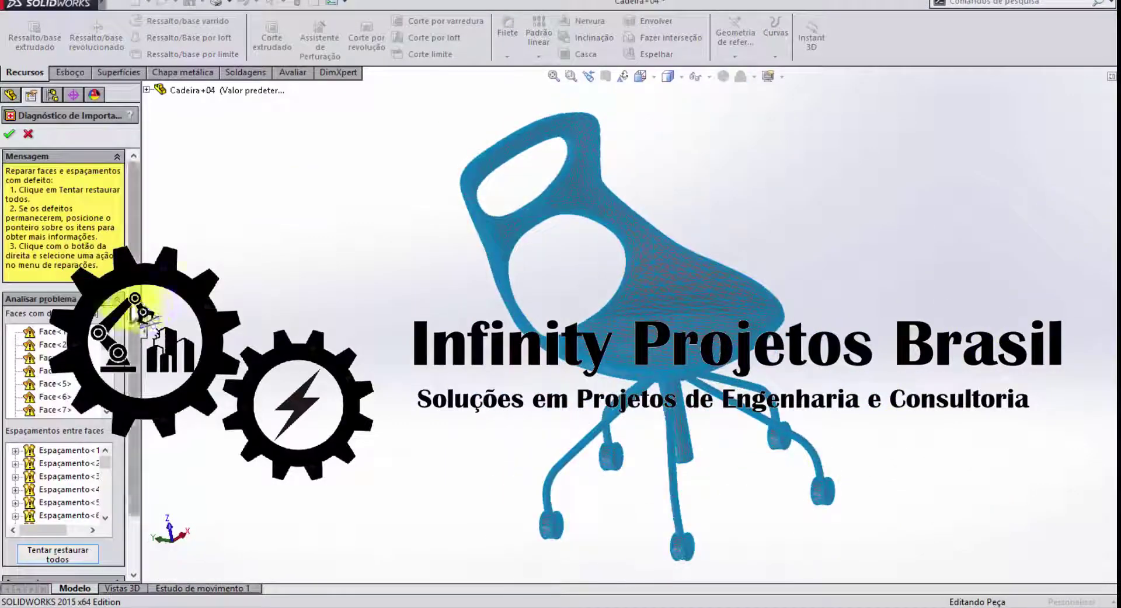